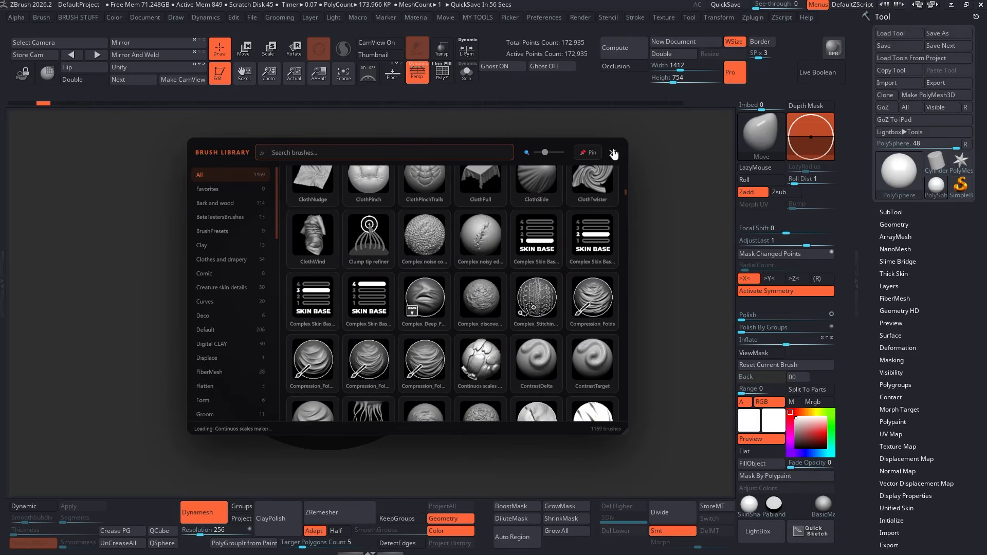
Close the brush library pop-up and the RadialZ settings window.
click(612, 153)
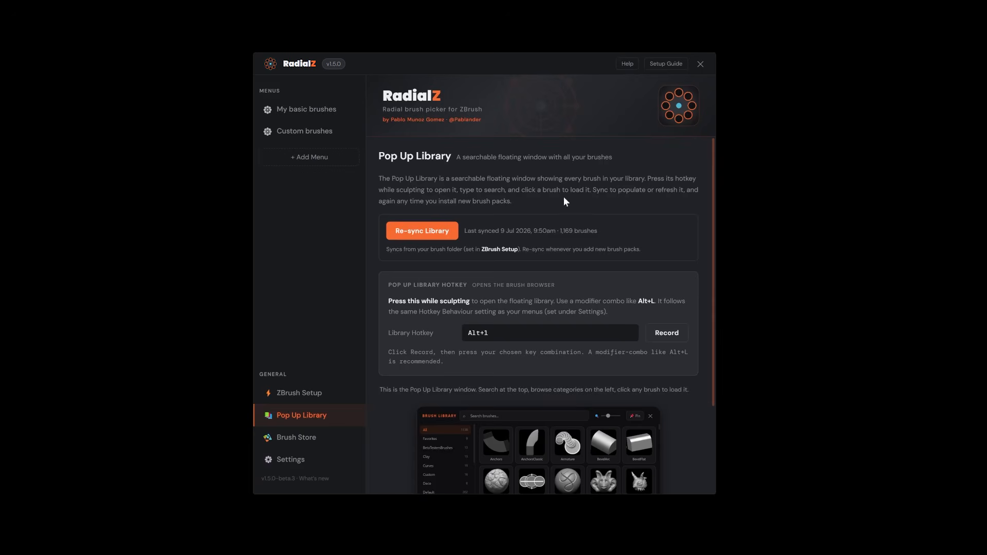
click(701, 64)
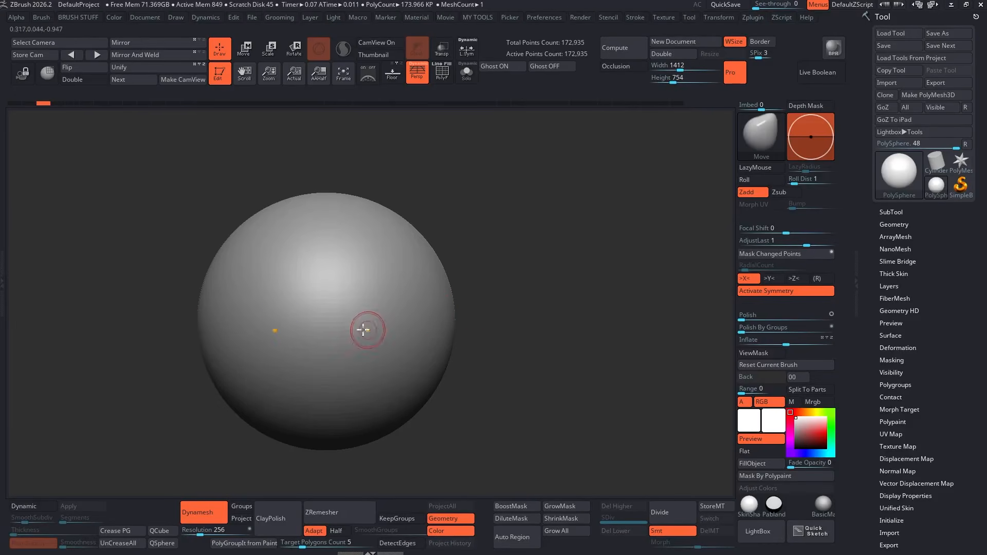
Open the brush library and search it for "dam" and for "pore" brushes.
alt+drag(621, 257, 377, 267)
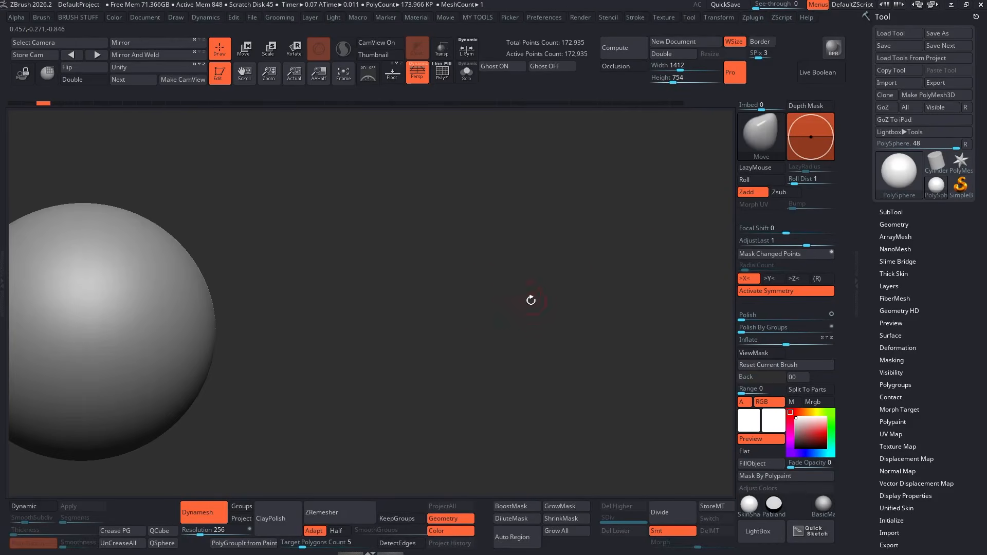
key(b)
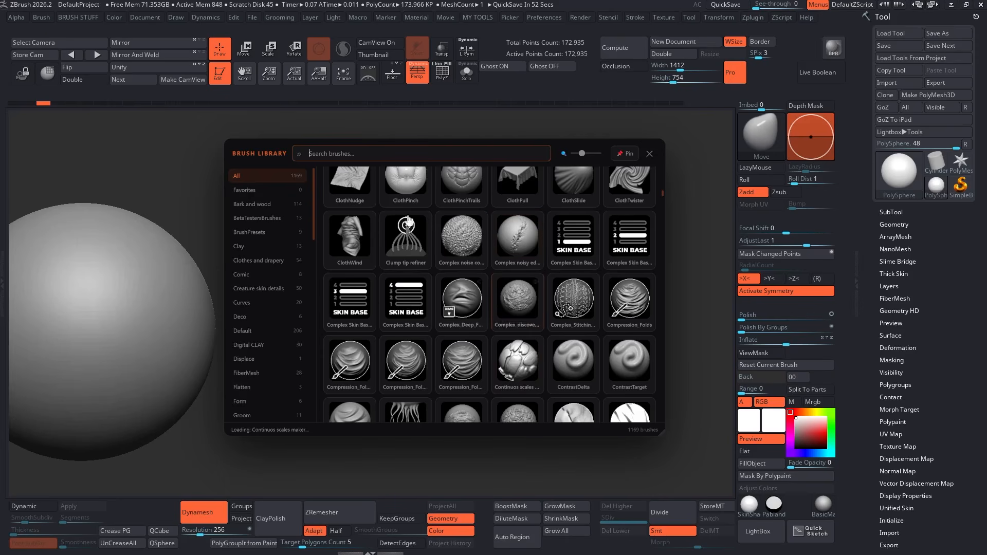
click(327, 153)
text(dam)
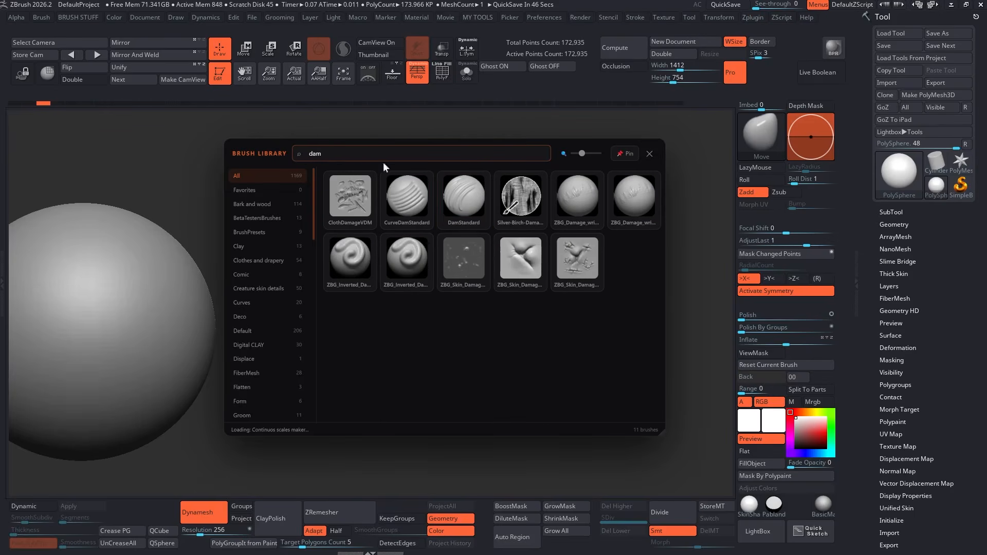
key(BackSpace)
key(BackSpace)
key(BackSpace)
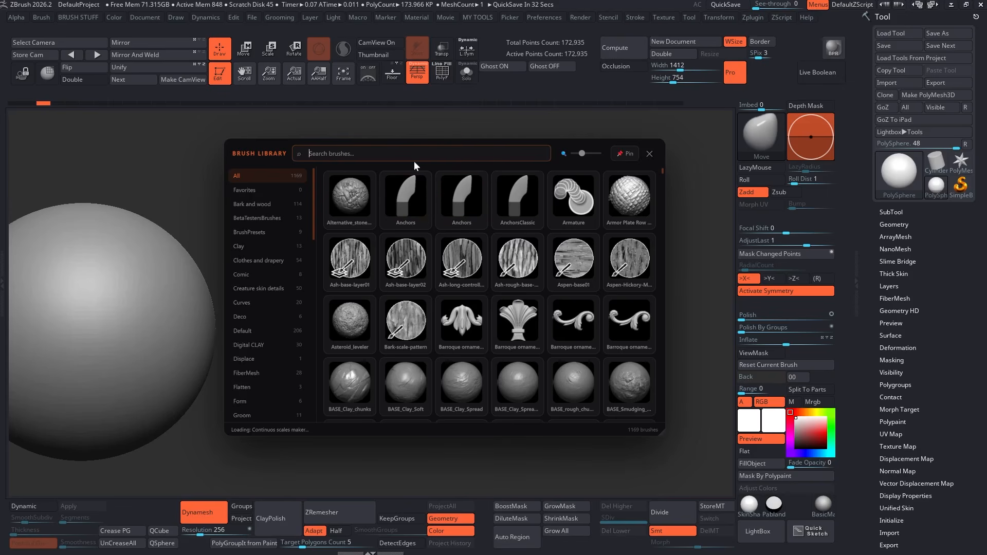
text(pore)
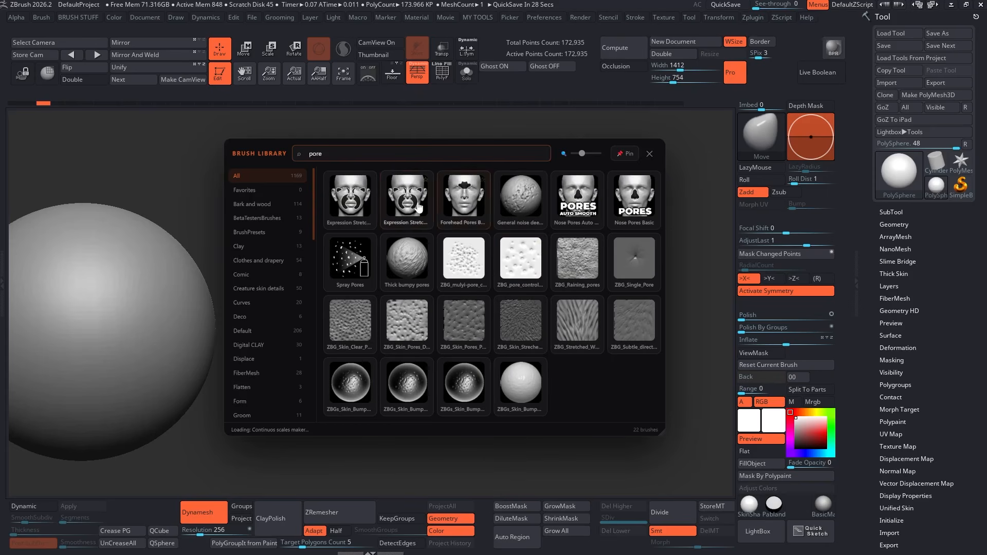
Search the brush library for "bar" and mark a Rough-Bark-pattern brush as a favorite.
double_click(340, 157)
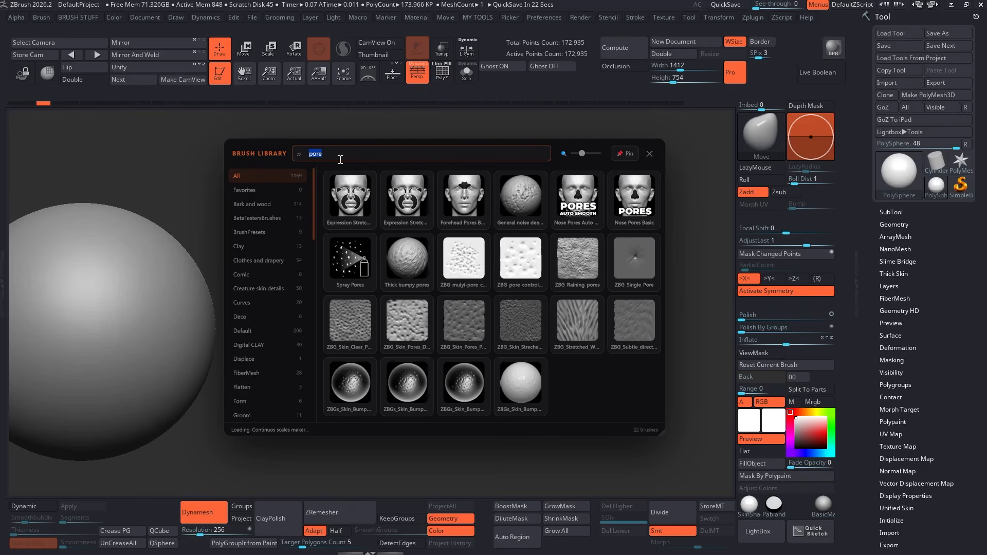
key(BackSpace)
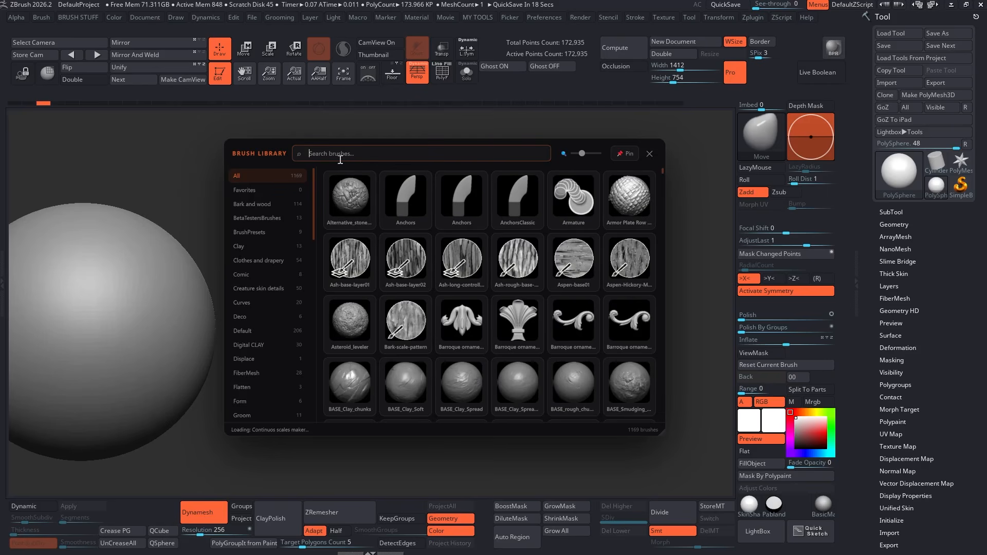
text(bar)
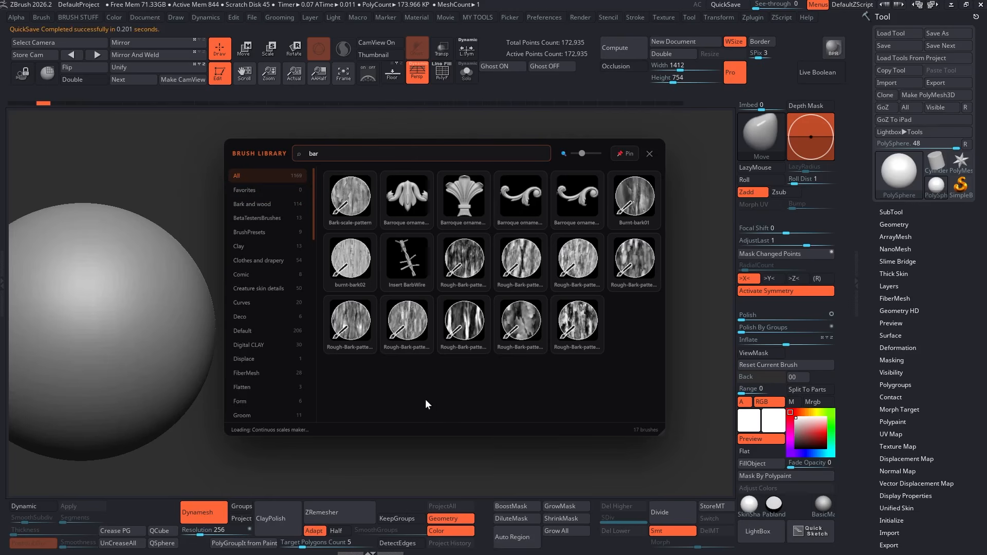
click(599, 295)
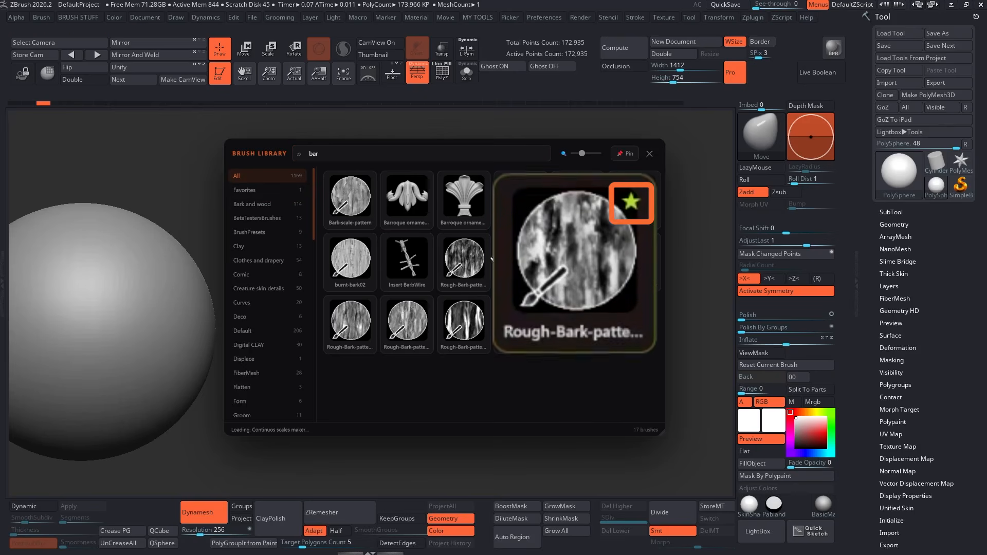
Show the favorites with the search text cleared and load the Rough-Bark-pattern09 brush.
click(262, 190)
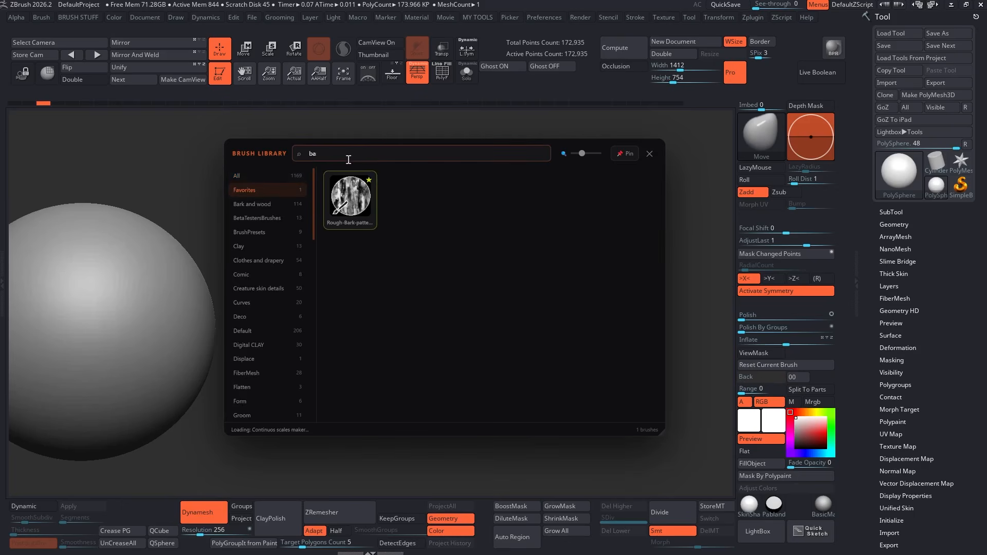
key(BackSpace)
key(BackSpace)
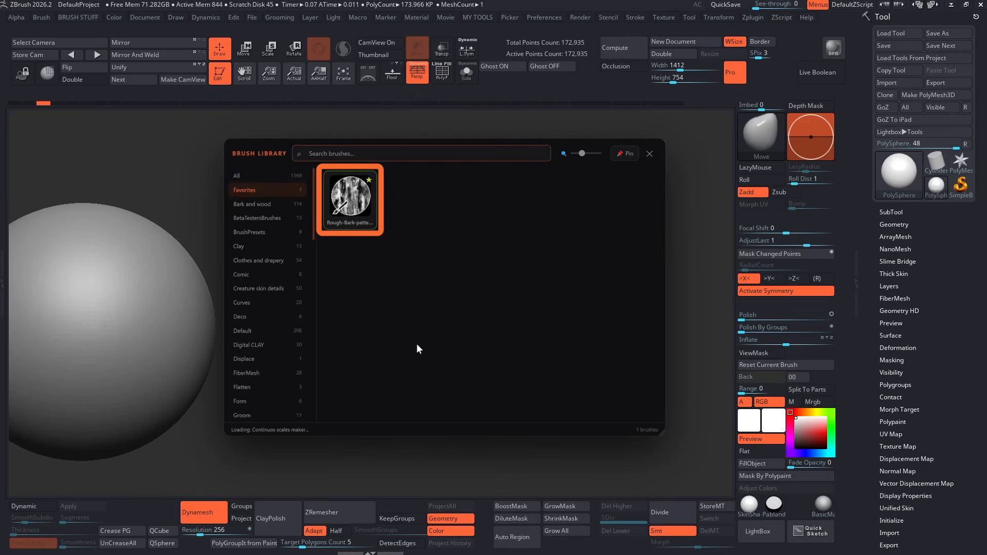
click(353, 194)
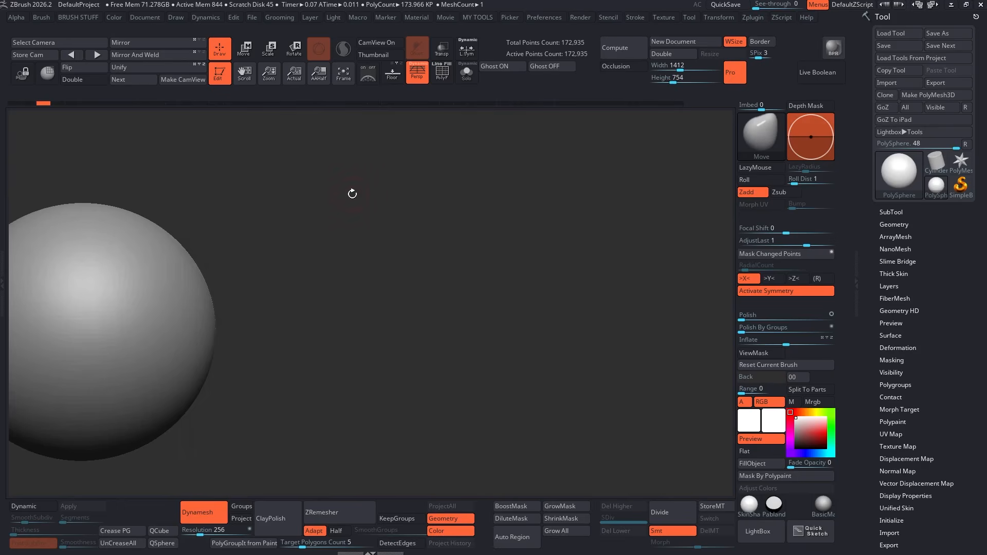
Sculpt rough bark strokes across the sphere's front, first with X symmetry and again with symmetry turned off.
alt+drag(316, 242, 492, 229)
key(space)
drag(295, 230, 202, 323)
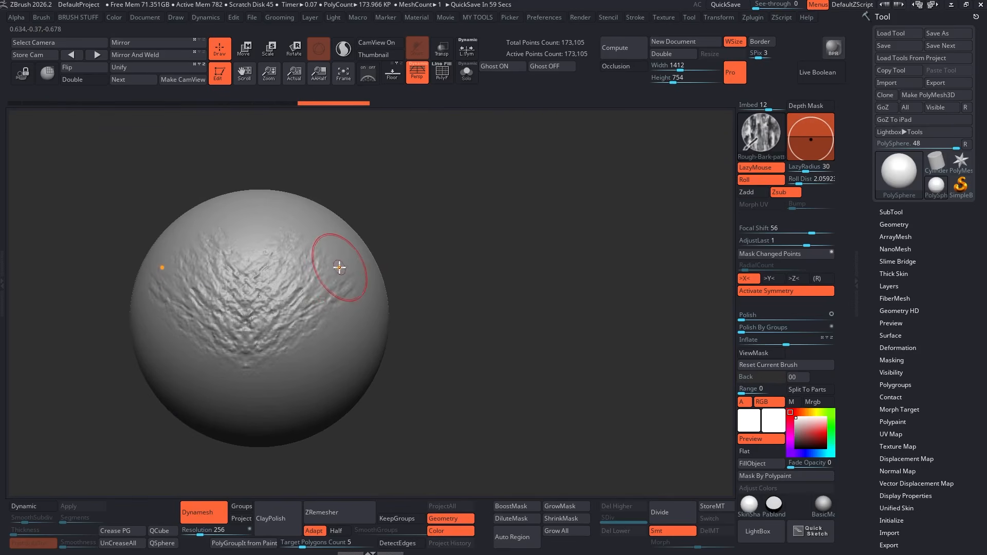
key(x)
mouse_move(352, 265)
mouse_down()
mouse_move(318, 322)
mouse_move(380, 271)
mouse_move(397, 309)
mouse_up()
alt+drag(454, 298, 407, 285)
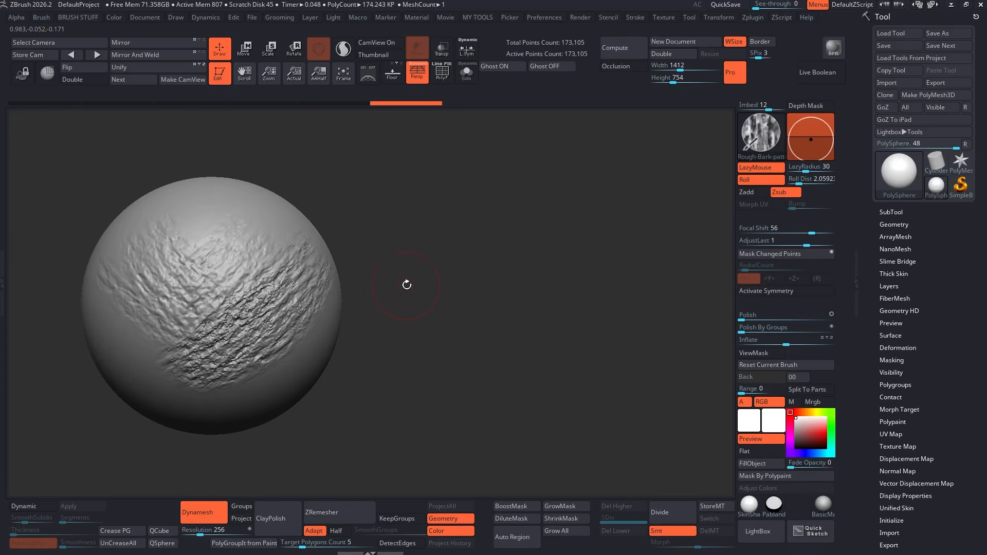
Reopen the brush library, show all brushes and pin the window so it stays open.
alt+drag(495, 276, 456, 289)
key(b)
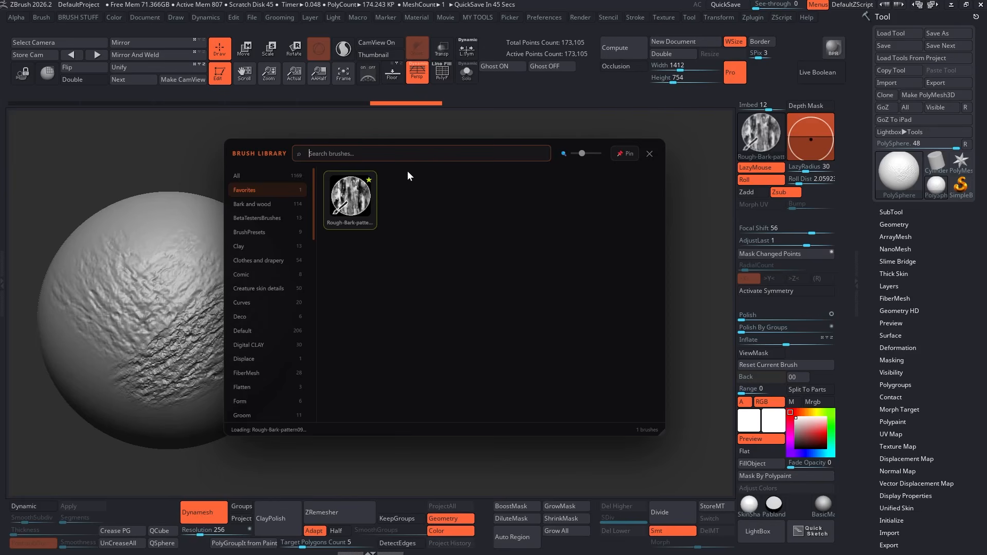
click(273, 177)
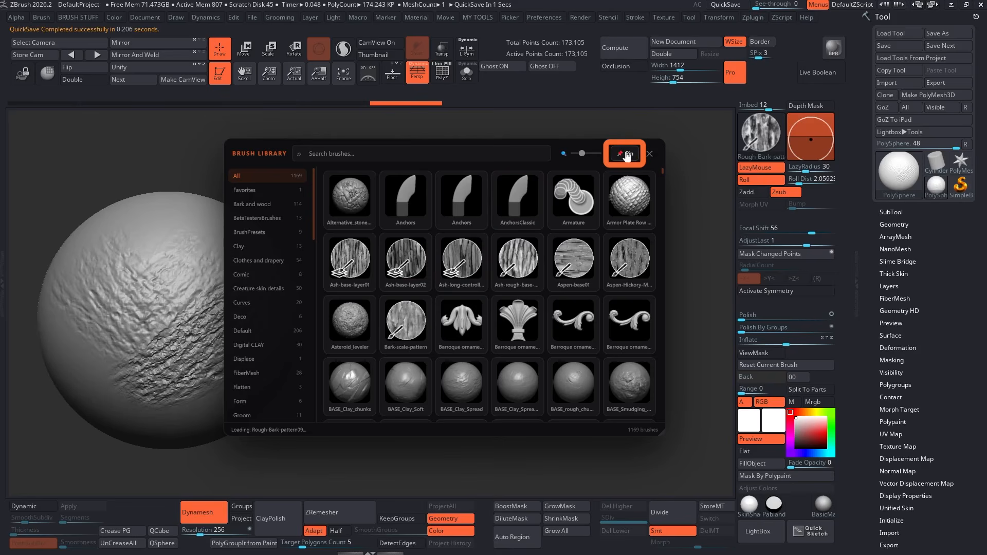
click(628, 156)
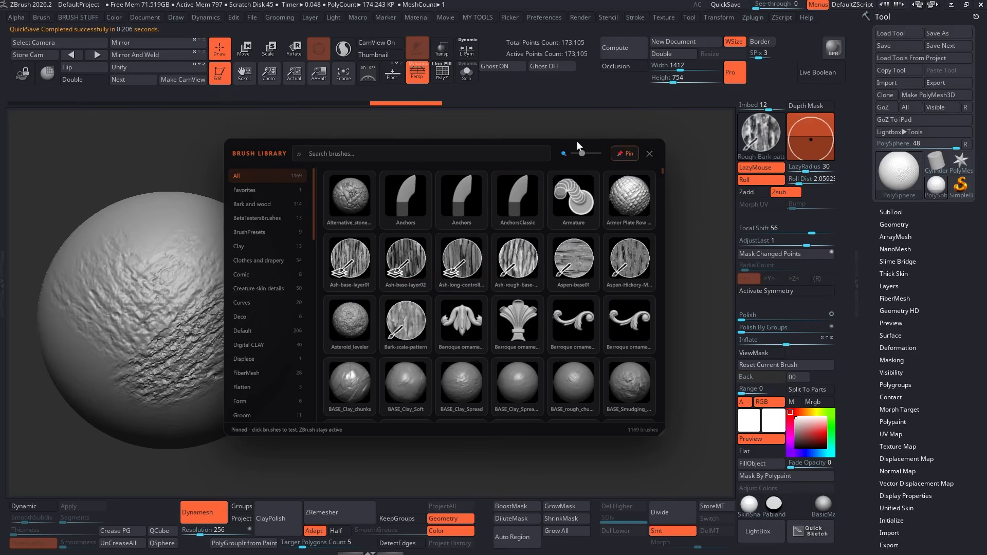
Try a rough bark stroke on the sphere with the brush library pinned, and undo it.
click(142, 153)
mouse_move(150, 157)
mouse_down()
mouse_move(124, 249)
mouse_move(236, 177)
mouse_move(141, 158)
mouse_move(148, 217)
mouse_move(174, 217)
mouse_move(148, 294)
mouse_up()
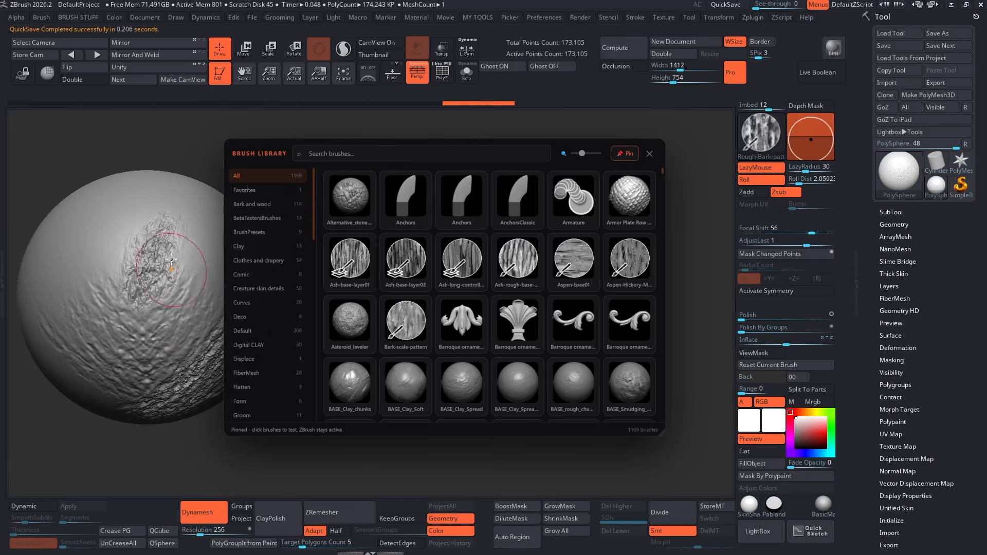
key(ctrl+z)
Reshape the pinned brush library into a tall, narrow window at the canvas edge and frame the sphere in the free space beside it.
mouse_move(573, 144)
mouse_down()
mouse_move(356, 109)
mouse_move(354, 88)
mouse_up()
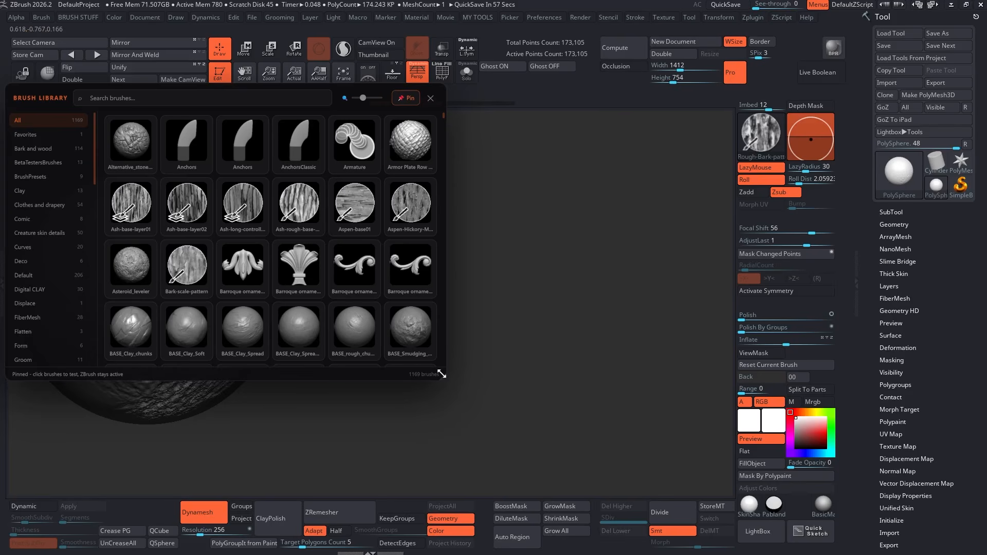
mouse_move(445, 378)
mouse_down()
mouse_move(434, 430)
mouse_move(333, 469)
mouse_move(308, 492)
mouse_move(327, 496)
mouse_up()
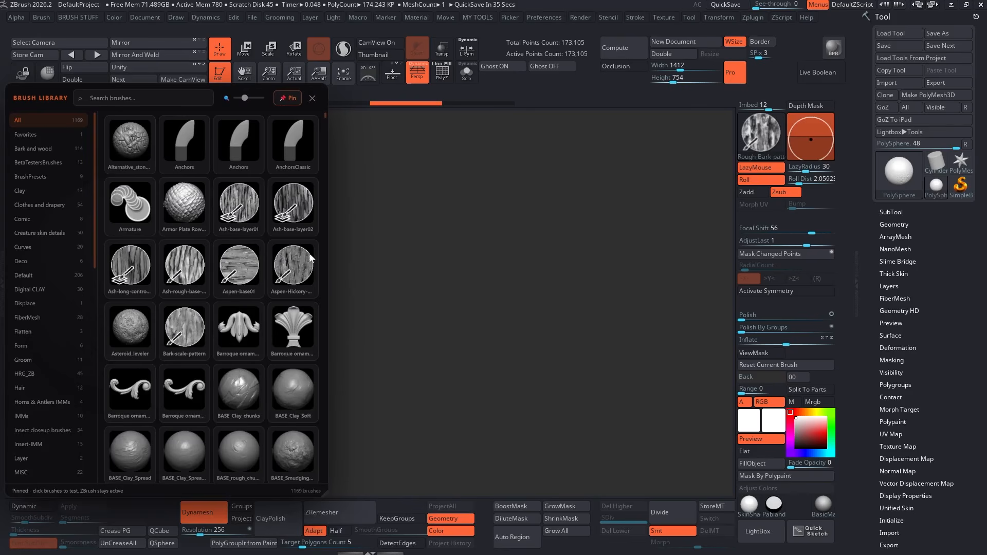
mouse_move(244, 98)
mouse_down()
mouse_move(256, 98)
mouse_move(244, 98)
mouse_up()
key(f)
ctrl+right_drag(493, 236, 458, 227)
mouse_move(458, 226)
alt+right_down()
mouse_move(578, 258)
mouse_move(642, 247)
mouse_move(542, 268)
mouse_move(546, 253)
alt+right_up()
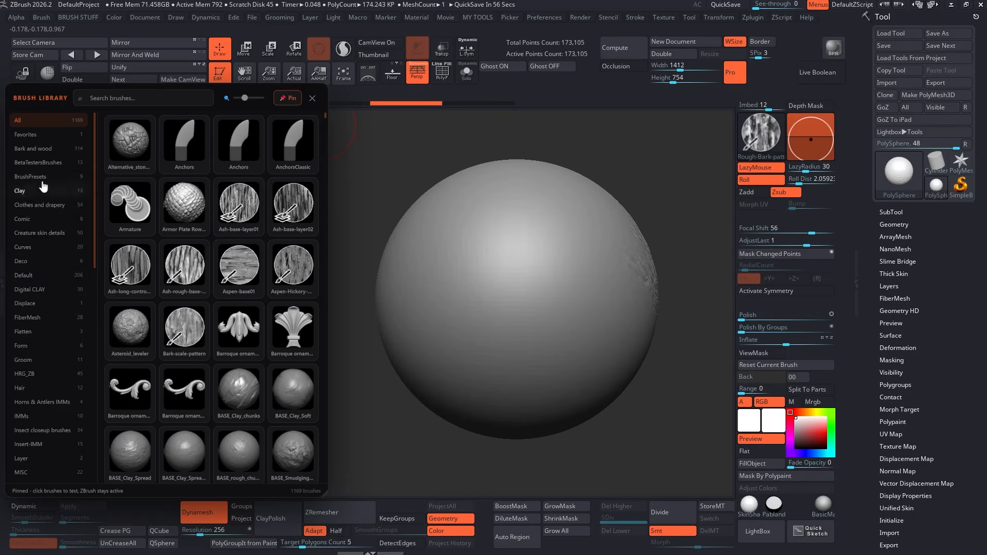
Show the Bark and wood brush category and enlarge its thumbnails slightly.
click(41, 149)
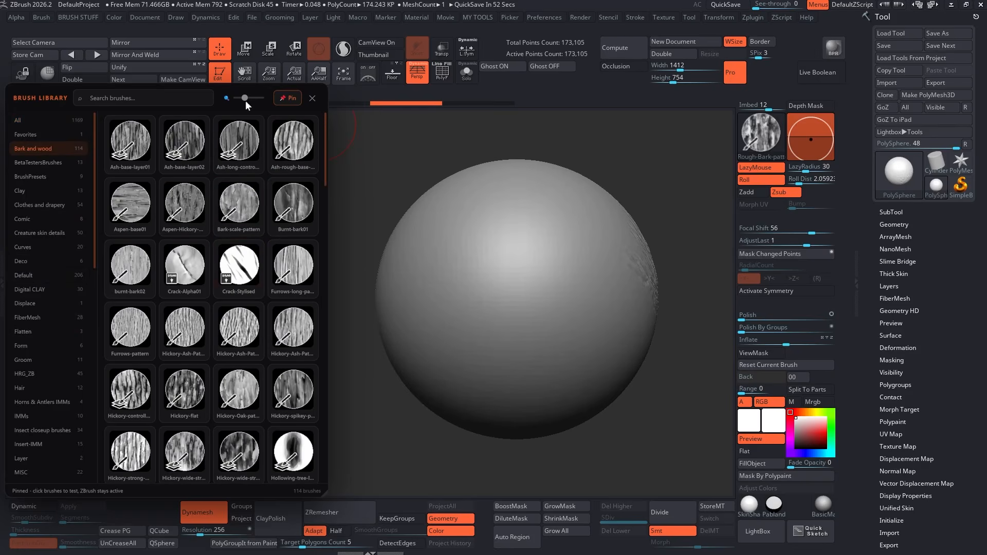
drag(247, 101, 253, 100)
scroll(200, 272, down, 3)
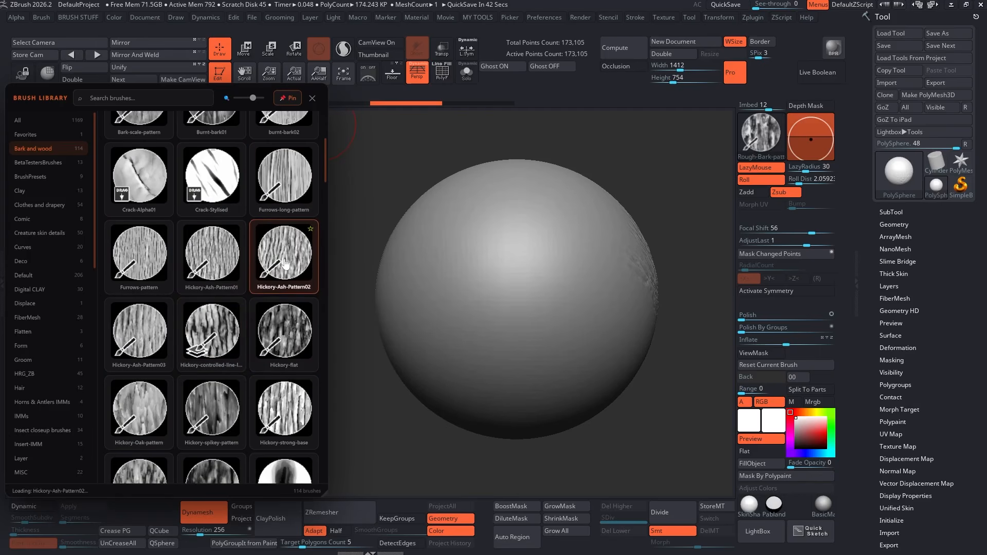
Sculpt large bark strokes over the sphere with the Hickory-Ash-Pattern02 brush.
key(space)
drag(600, 232, 612, 232)
drag(554, 203, 467, 406)
drag(512, 359, 582, 226)
right_drag(535, 265, 568, 260)
Load the Hickory-Ash-Pattern01 brush and sculpt a finer bark stroke down the sphere.
right_drag(533, 230, 354, 265)
click(212, 253)
mouse_move(533, 175)
mouse_down()
mouse_move(461, 383)
mouse_move(540, 216)
mouse_up()
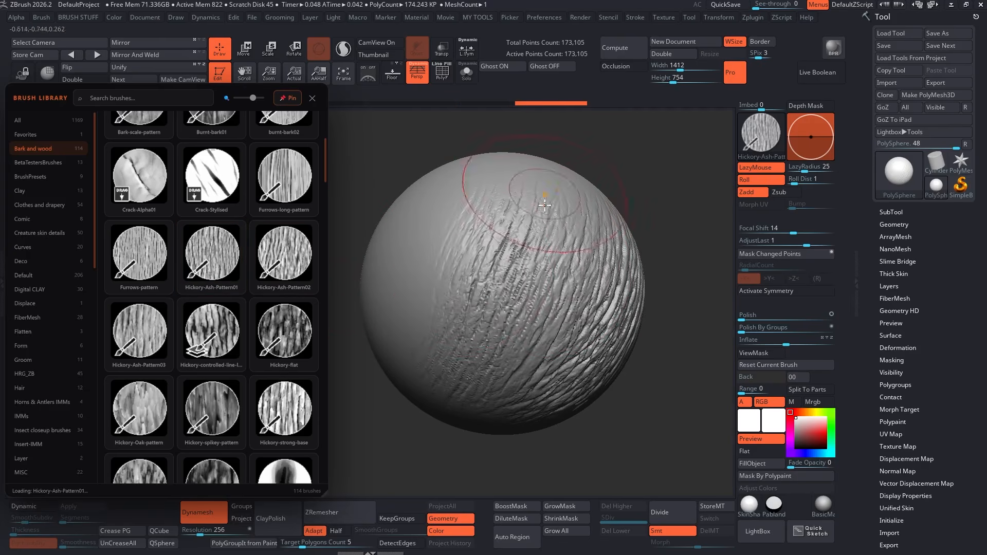
Set the DynaMesh resolution to 968 and remesh the sphere.
right_drag(509, 255, 539, 248)
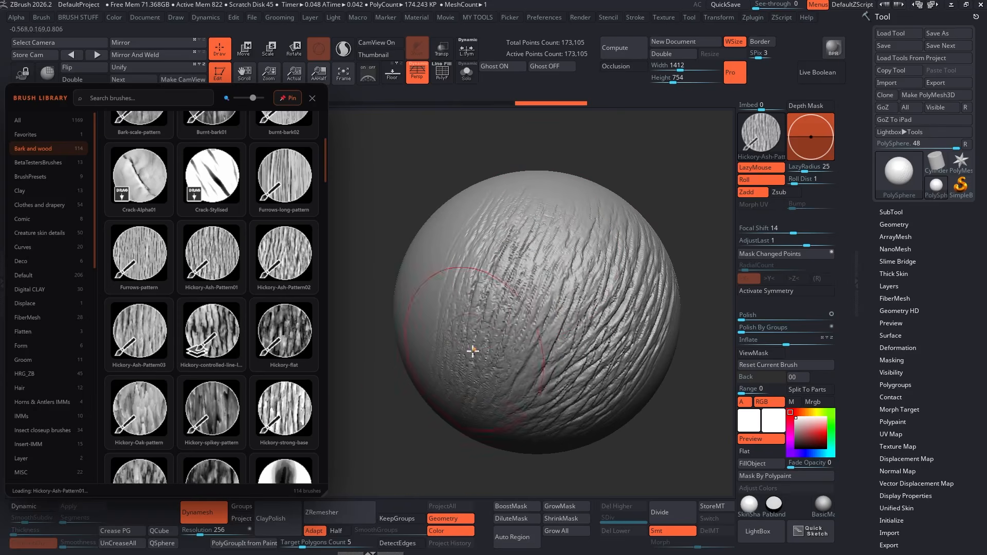
click(216, 530)
ctrl+drag(377, 380, 391, 444)
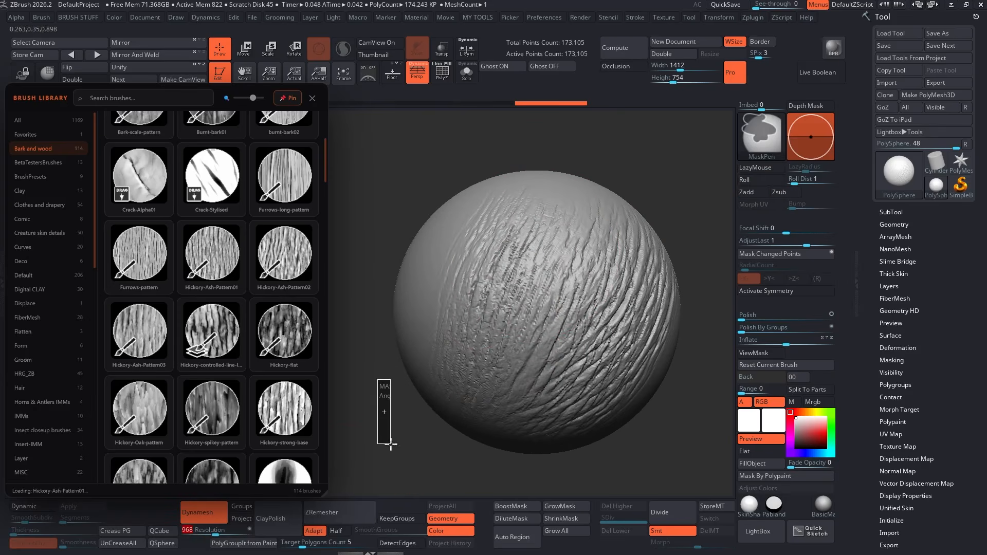
Sculpt another Hickory-Ash-Pattern01 bark stroke on a smooth area of the remeshed sphere.
right_drag(512, 278, 620, 265)
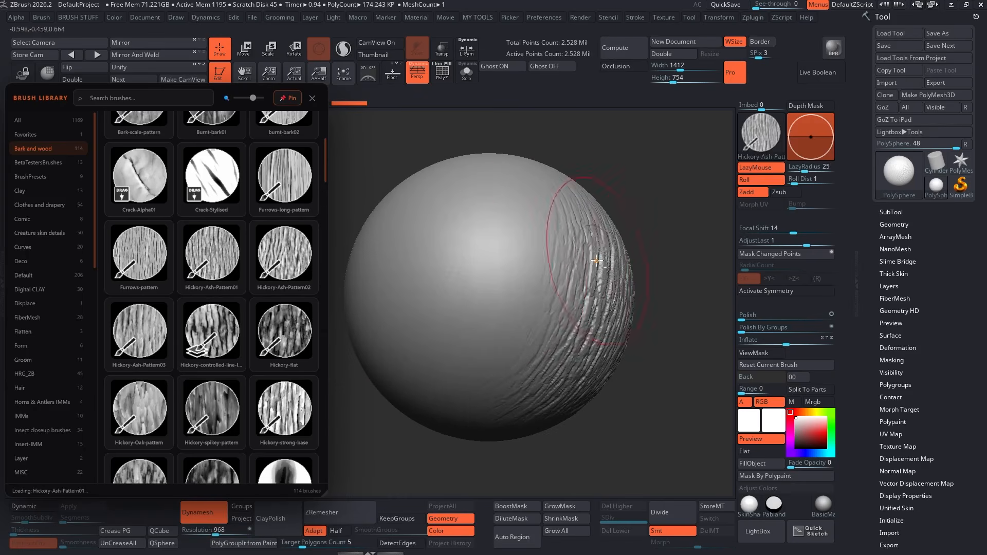
drag(545, 231, 481, 334)
right_drag(501, 268, 607, 257)
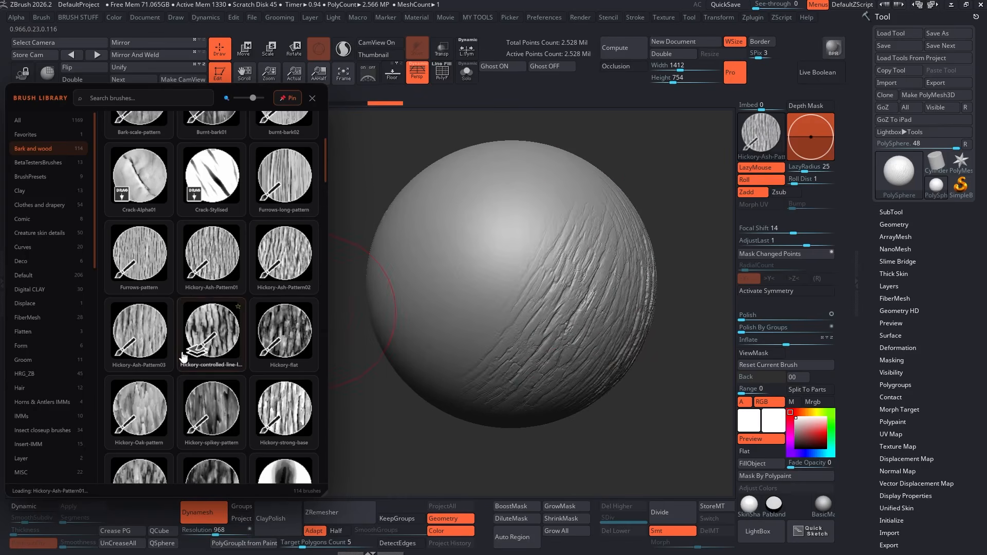
Load the Hickory-wide-strong-layer02 brush and sculpt thick raised bark layers diagonally across the sphere.
scroll(190, 367, down, 2)
click(190, 366)
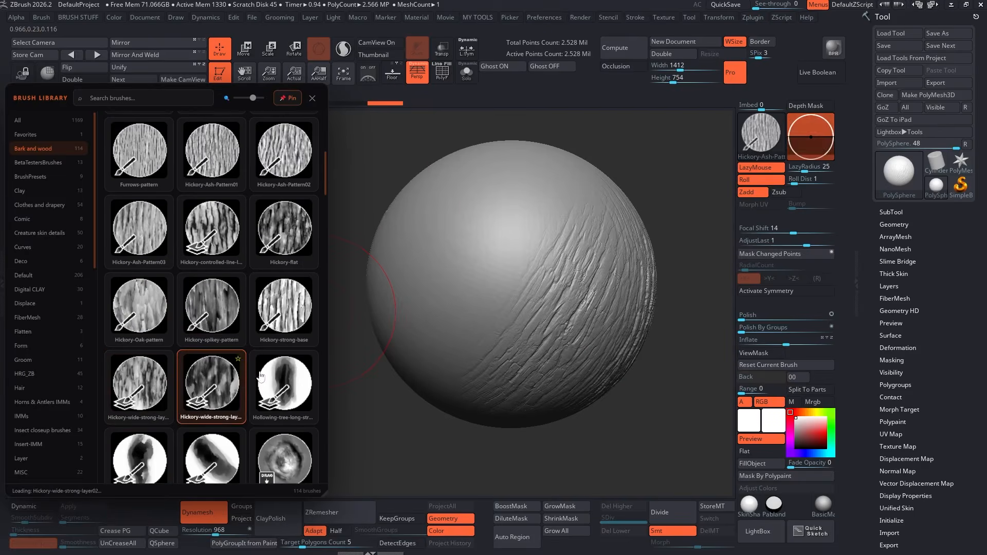
mouse_move(531, 167)
mouse_down()
mouse_move(394, 364)
mouse_move(537, 210)
mouse_up()
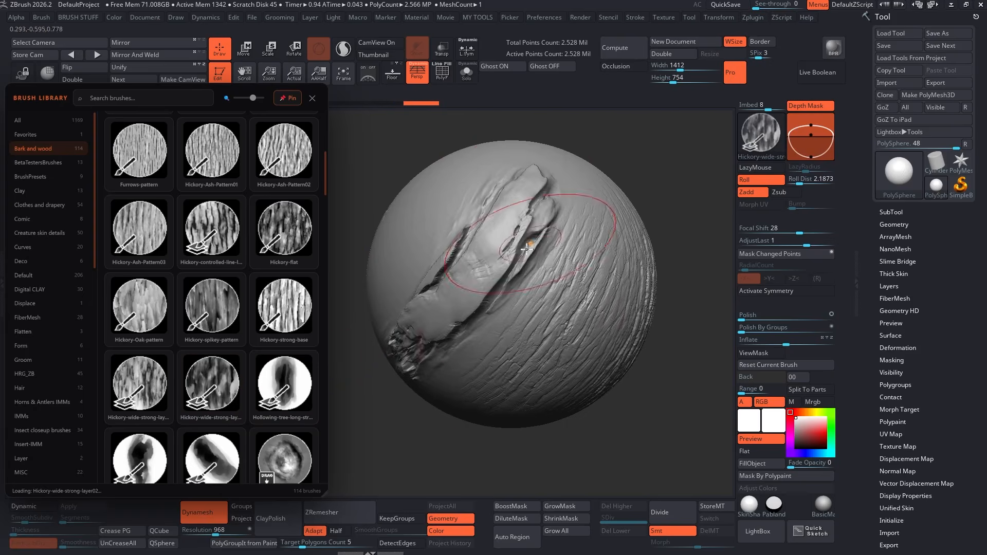
Load the Hickory-flat brush and sculpt a bark texture on another side of the sphere.
right_drag(546, 378, 542, 337)
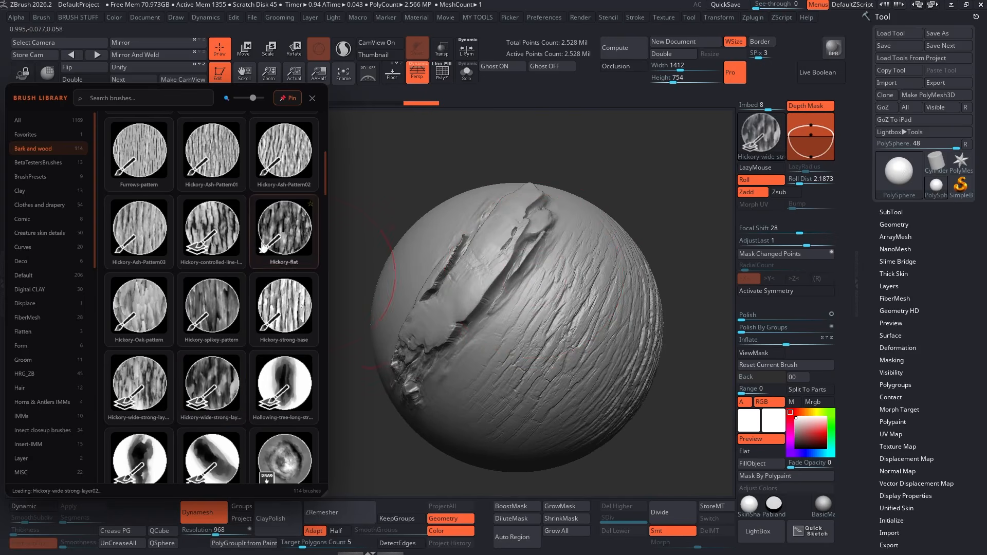
click(285, 229)
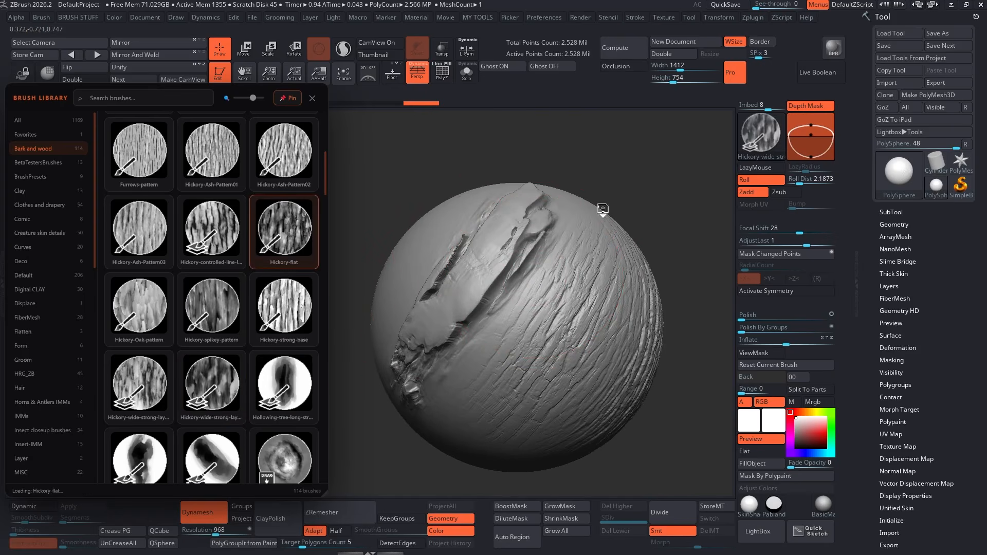
right_drag(556, 355, 606, 334)
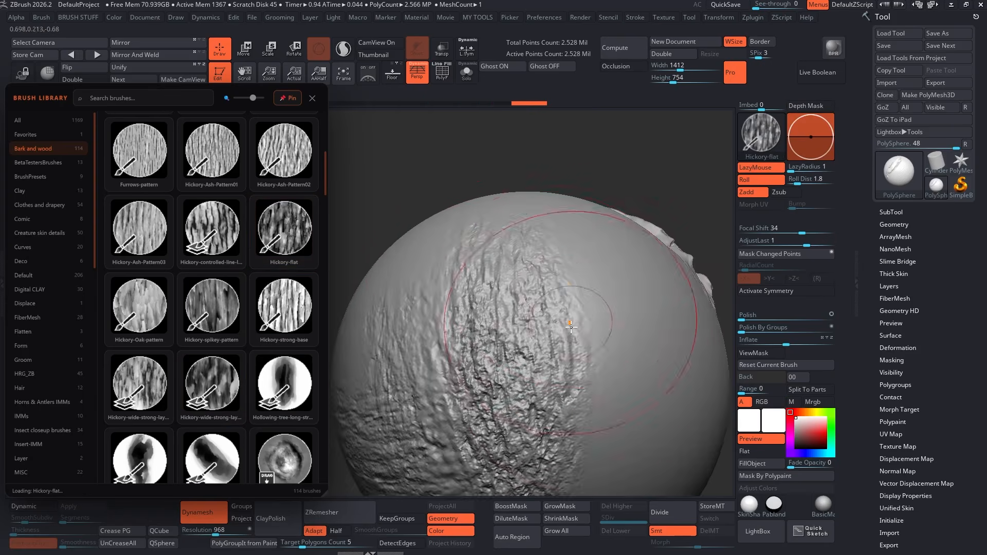
Load the Hickory-spikey-pattern brush and sculpt bark strokes over the remaining smooth areas of the sphere.
mouse_move(573, 296)
right_down()
mouse_move(553, 303)
mouse_move(525, 284)
right_up()
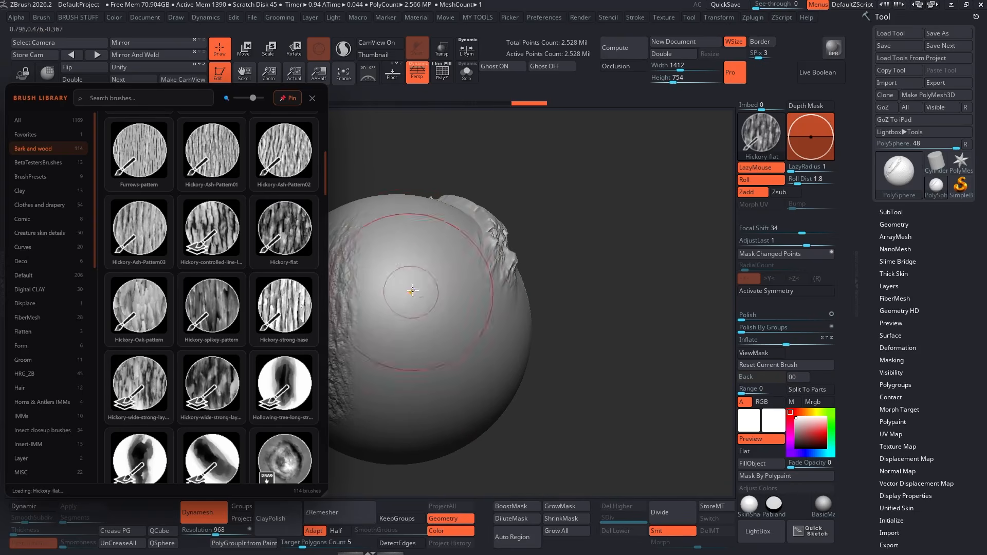
mouse_move(410, 293)
mouse_down()
mouse_move(397, 353)
mouse_move(391, 216)
mouse_up()
click(209, 315)
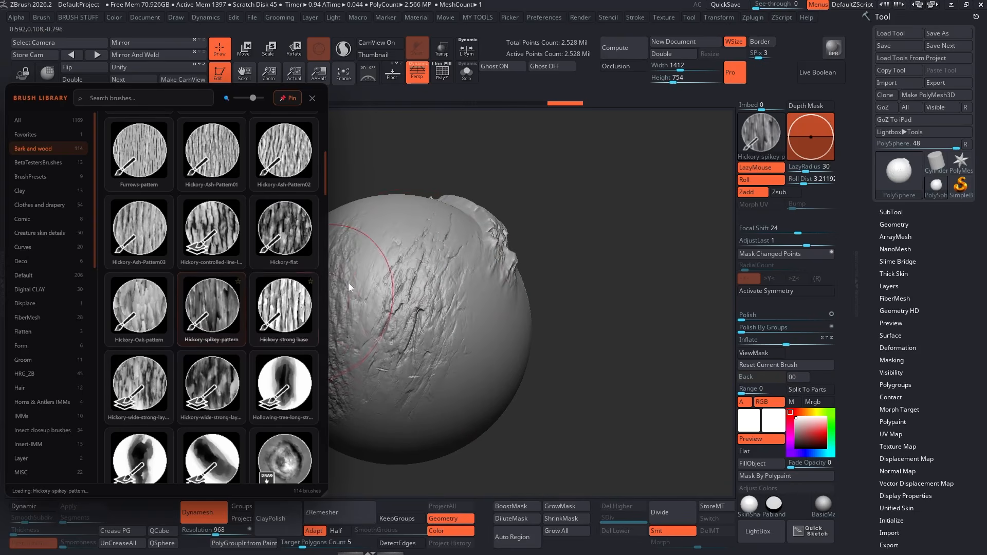
mouse_move(450, 287)
mouse_down()
mouse_move(417, 394)
mouse_move(476, 272)
mouse_up()
mouse_move(494, 319)
right_down()
mouse_move(538, 293)
mouse_move(507, 271)
mouse_move(510, 249)
right_up()
drag(517, 206, 481, 339)
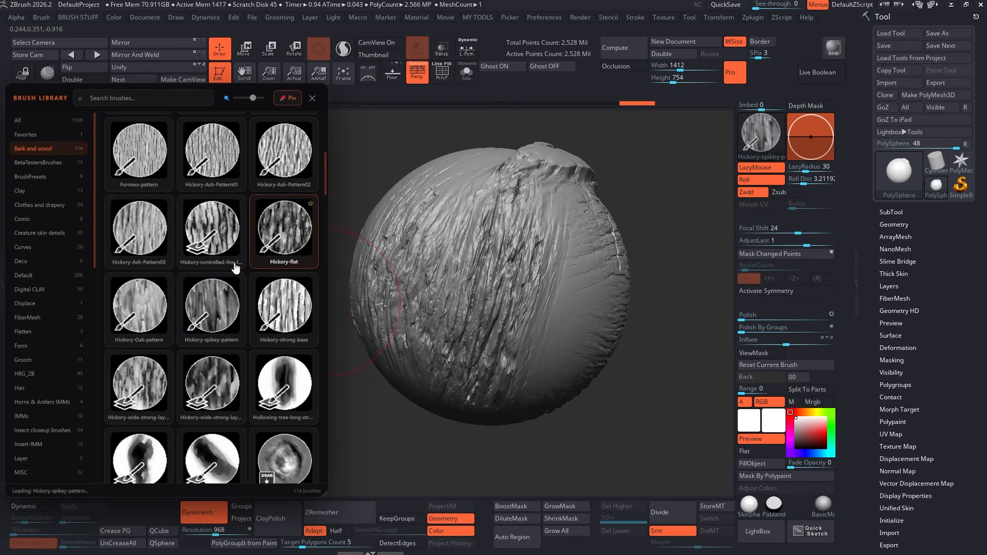
Load the Hollowing-trim-tree brush and carve a deep oval hollow into the sphere beside the bark strokes.
scroll(206, 234, down, 2)
scroll(203, 273, down, 1)
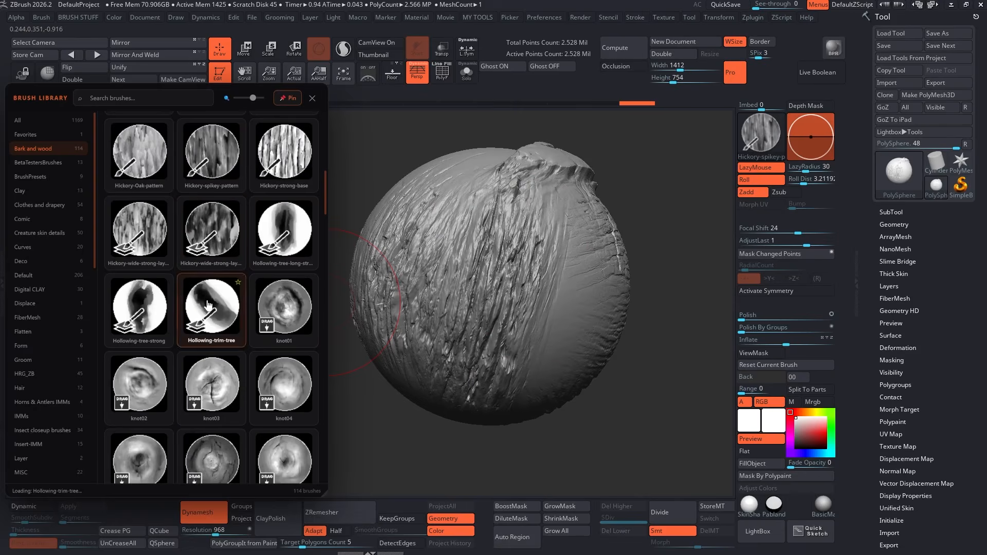
click(208, 305)
mouse_move(540, 303)
mouse_down()
mouse_move(535, 326)
mouse_move(523, 324)
mouse_move(553, 247)
mouse_move(490, 325)
mouse_move(507, 345)
mouse_up()
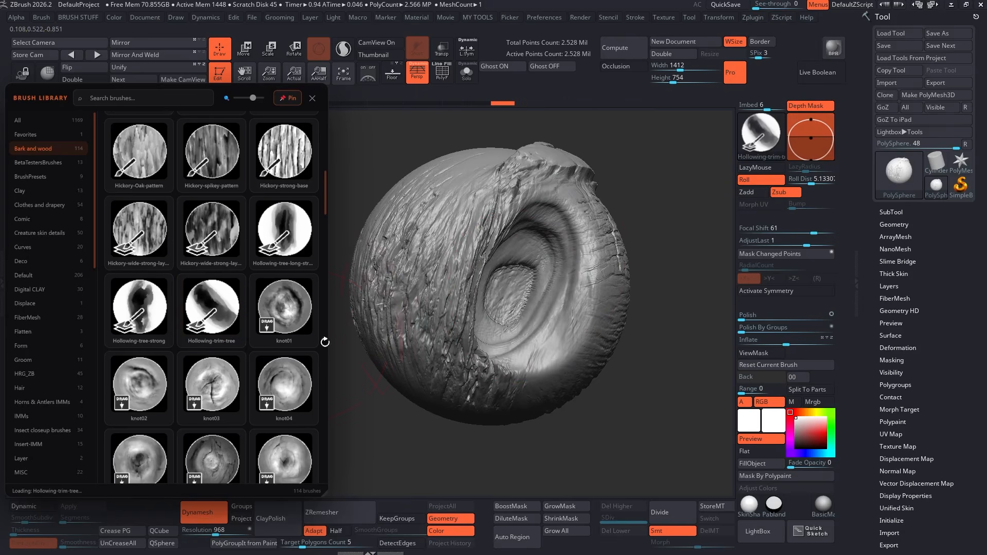
Mark the Hickory-wide-strong-layer02 brush as a favorite and show only the favorite brushes.
scroll(216, 314, up, 2)
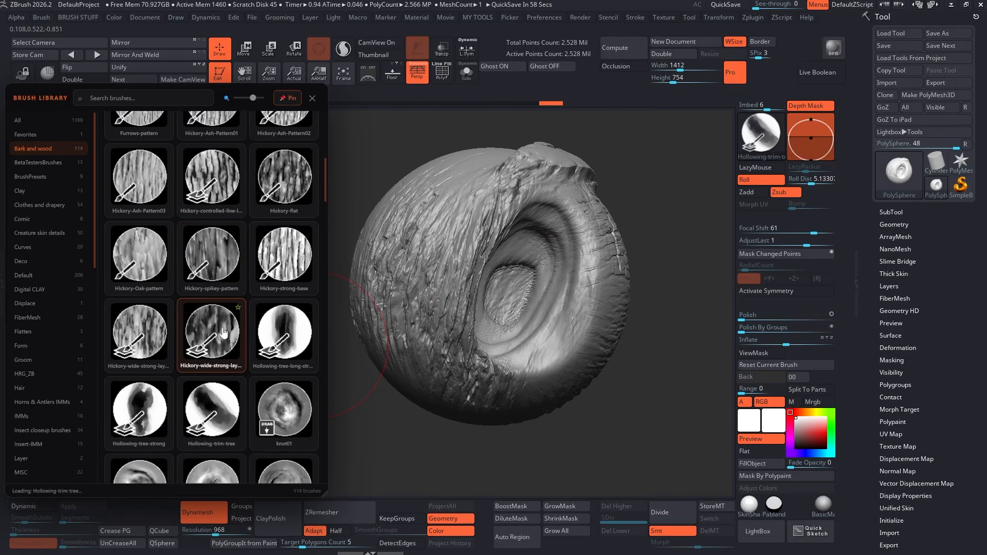
click(239, 308)
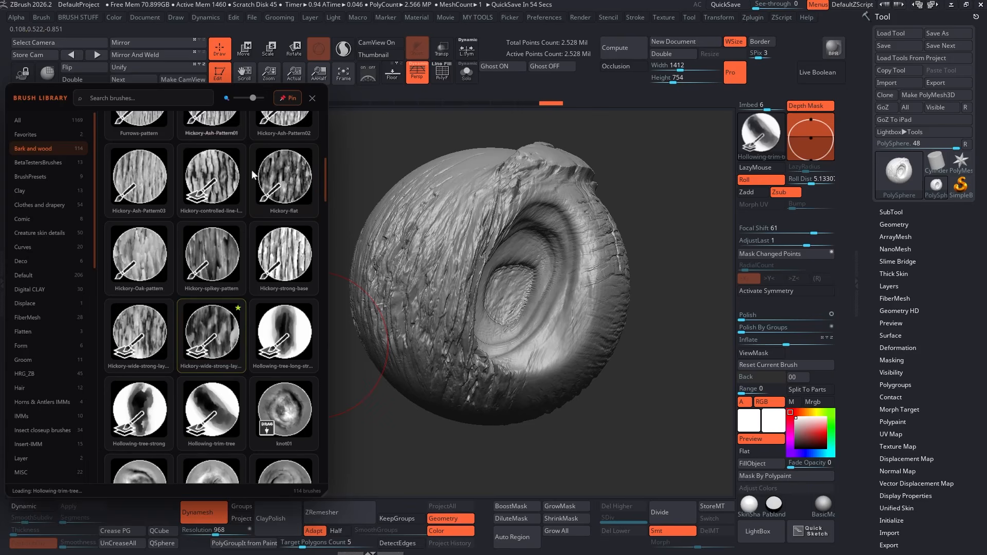
click(41, 135)
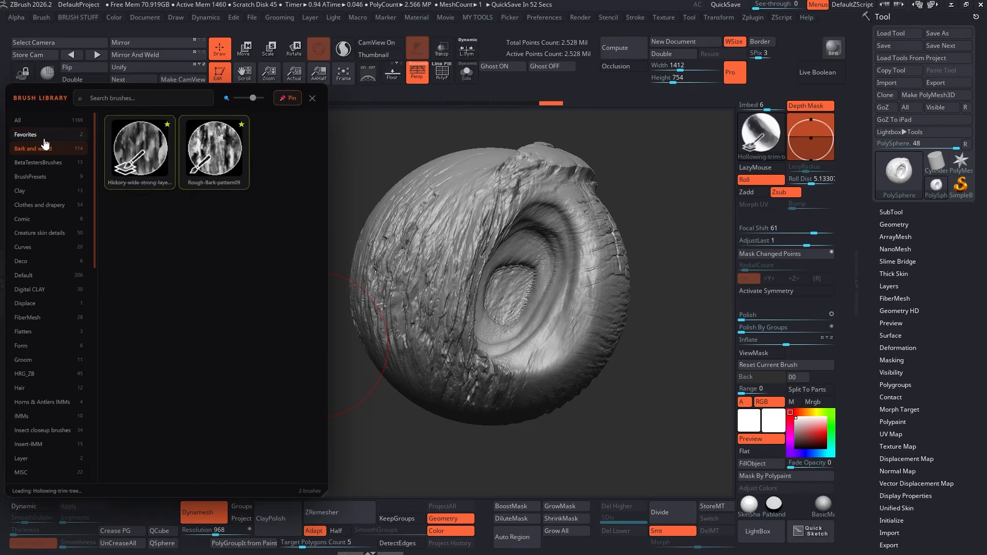
Load Hickory-wide-strong-layer02 from the favorites and sculpt thick bark layers around the sphere's hollow area.
click(149, 160)
mouse_move(406, 231)
right_down()
mouse_move(564, 248)
mouse_move(651, 318)
right_up()
mouse_move(522, 198)
mouse_down()
mouse_move(429, 299)
mouse_move(483, 232)
mouse_up()
click(159, 164)
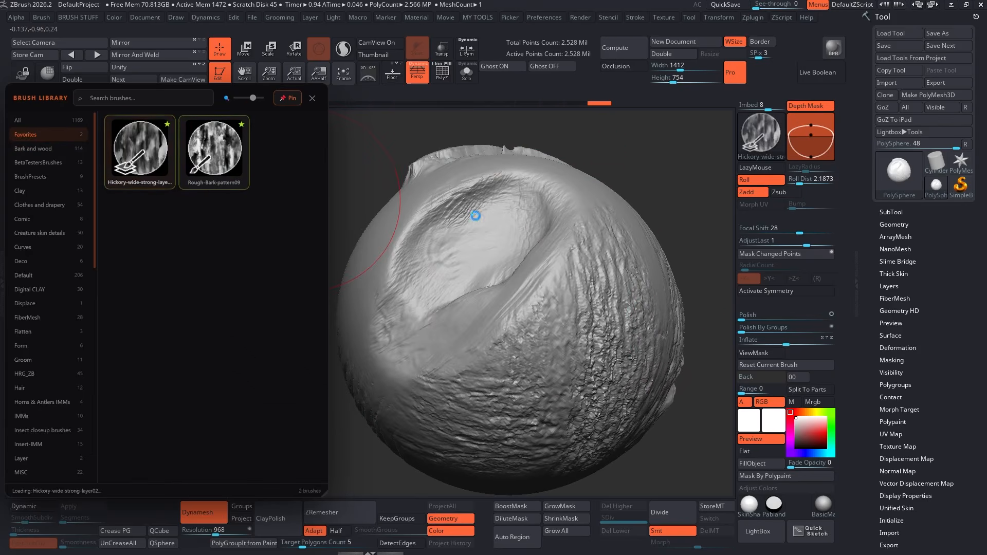
drag(574, 219, 498, 350)
mouse_move(568, 266)
mouse_down()
mouse_move(423, 379)
mouse_move(452, 428)
mouse_move(558, 363)
mouse_move(465, 406)
mouse_up()
mouse_move(516, 362)
alt+right_down()
mouse_move(503, 348)
mouse_move(506, 309)
alt+right_up()
right_drag(507, 309, 566, 334)
mouse_move(457, 362)
mouse_down()
mouse_move(509, 329)
mouse_move(527, 287)
mouse_move(481, 400)
mouse_move(517, 376)
mouse_up()
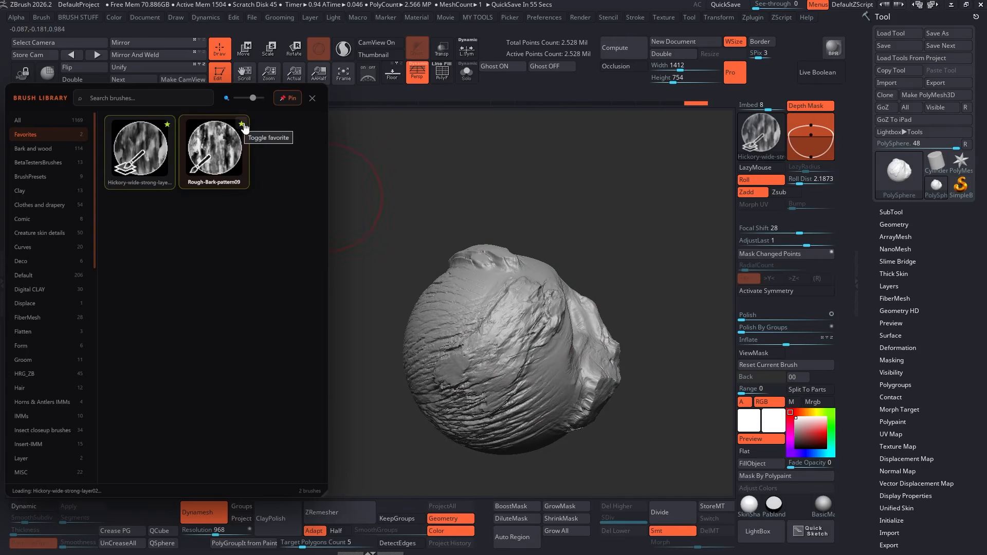
Remove Rough-Bark-pattern09 from the favorites, refresh the favorites list and return to the list of all brushes.
click(242, 125)
click(67, 121)
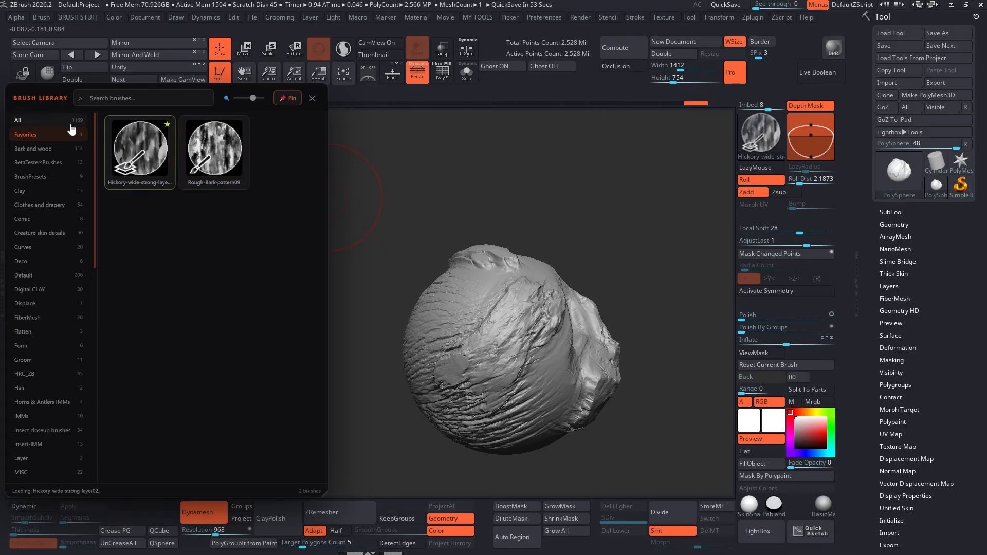
click(60, 135)
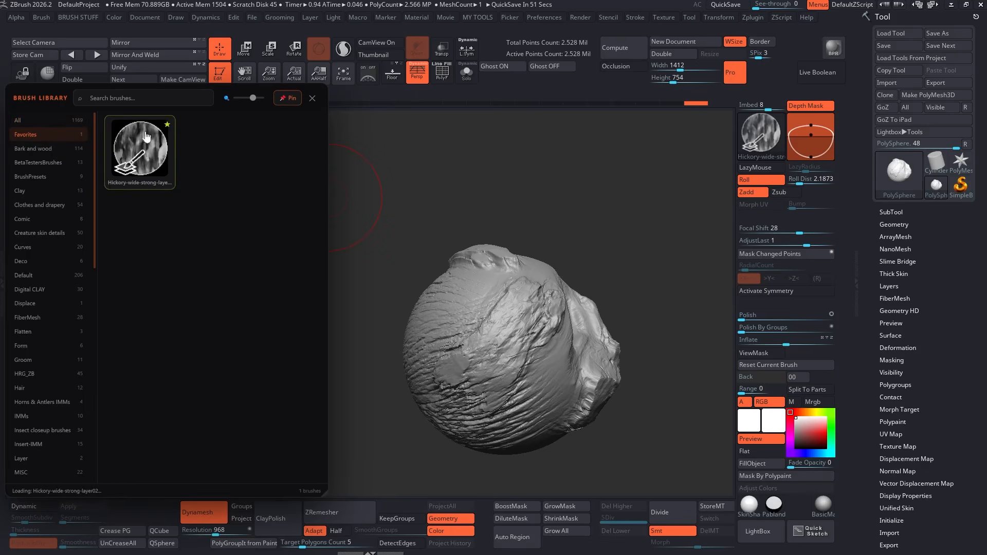
click(45, 121)
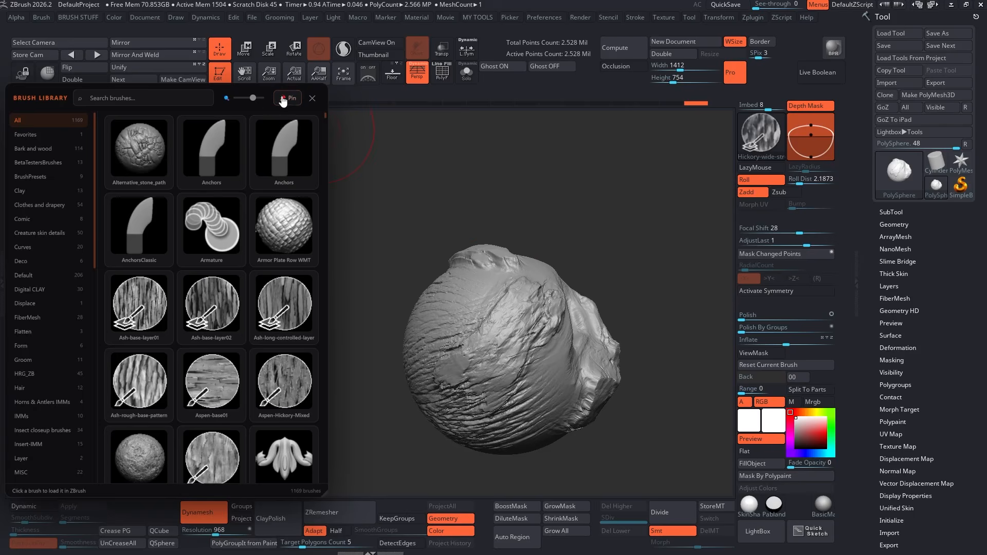
Close the brush library window to clear the canvas around the sphere.
click(312, 98)
alt+right_drag(474, 233, 343, 194)
mouse_move(343, 194)
right_down()
mouse_move(458, 249)
mouse_move(362, 233)
right_up()
mouse_move(362, 233)
alt+right_down()
mouse_move(465, 224)
mouse_move(473, 252)
mouse_move(520, 258)
alt+right_up()
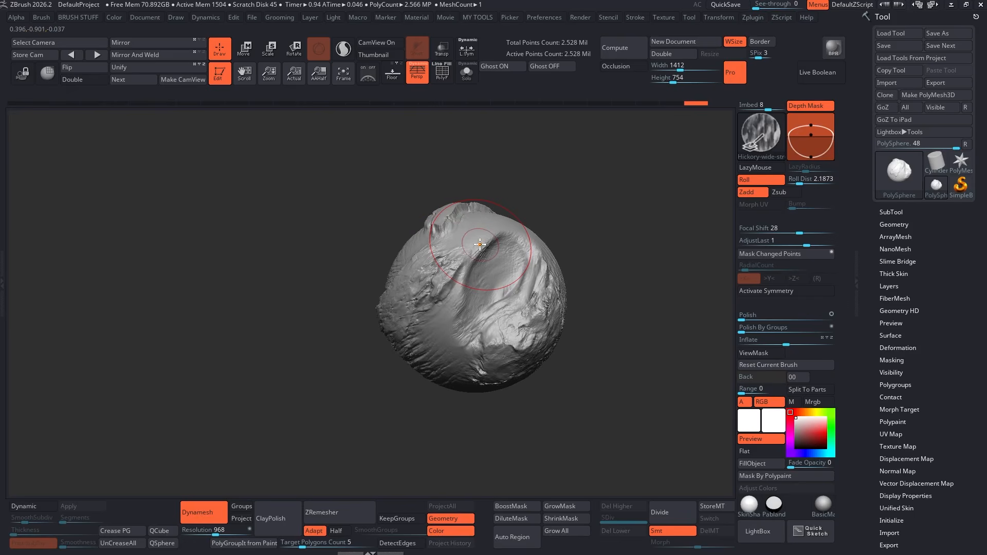
Reopen the brush library, reshape it into a wide, short strip and place it below the sphere across the full interface width.
key(b)
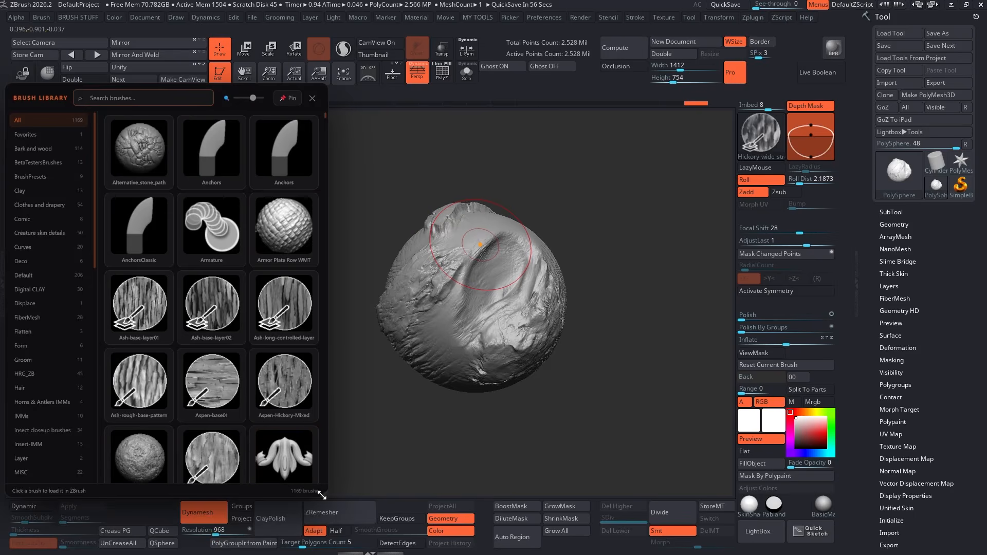
mouse_move(323, 495)
mouse_down()
mouse_move(599, 303)
mouse_move(731, 173)
mouse_up()
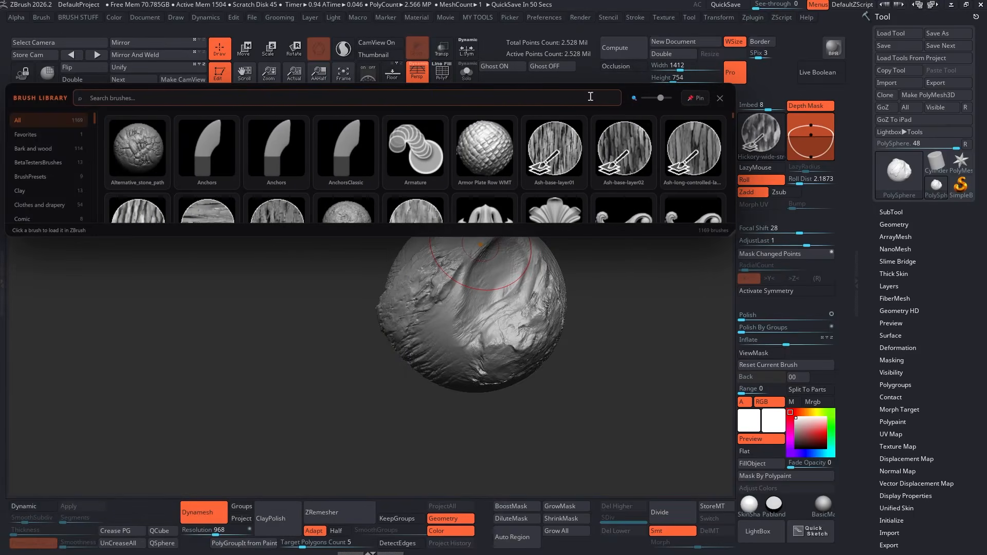
mouse_move(639, 89)
mouse_down()
mouse_move(625, 420)
mouse_move(621, 353)
mouse_move(624, 411)
mouse_up()
mouse_move(731, 551)
mouse_down()
mouse_move(970, 534)
mouse_move(978, 525)
mouse_up()
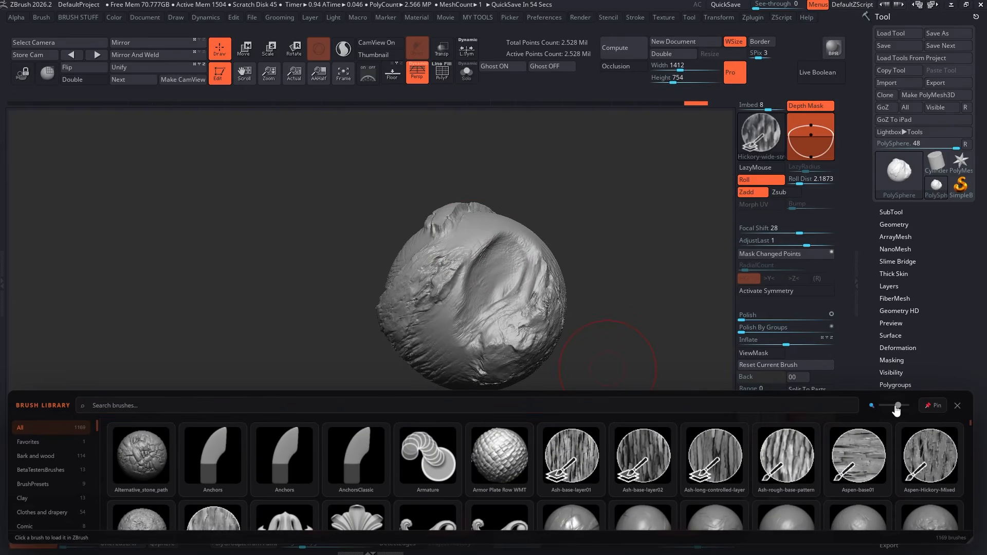
Reduce the brush thumbnail size, move the library strip slightly up and extend its height a little.
drag(897, 407, 893, 409)
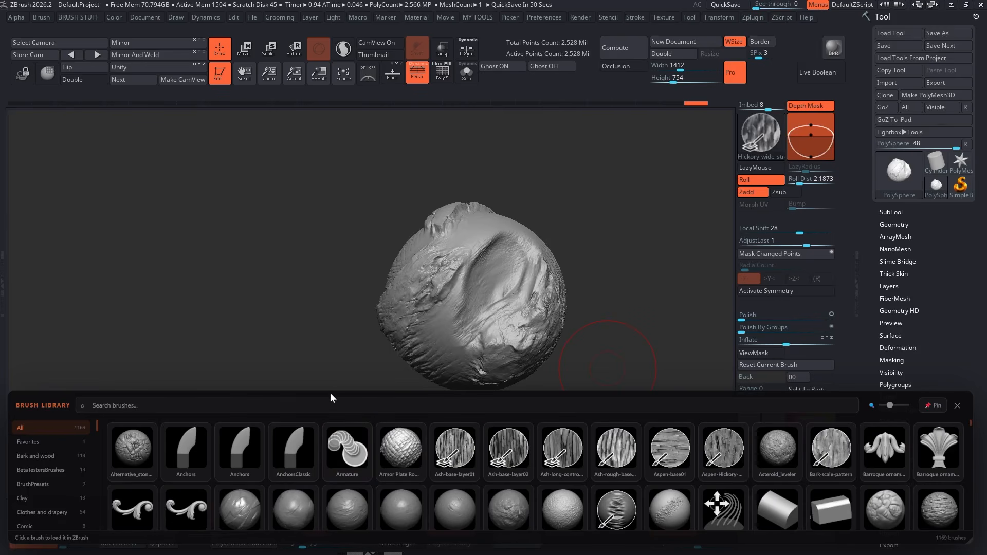
drag(330, 392, 332, 383)
drag(969, 536, 970, 546)
click(969, 550)
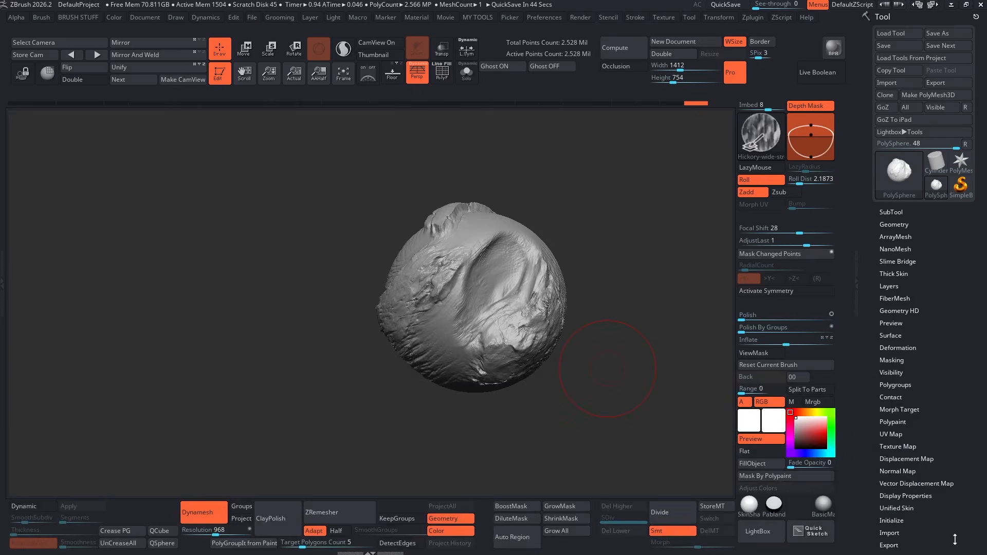
Reopen the brush library to check its placement, and sculpt more bark strokes with the current Hickory-wide-strong-layer02 brush.
key(b)
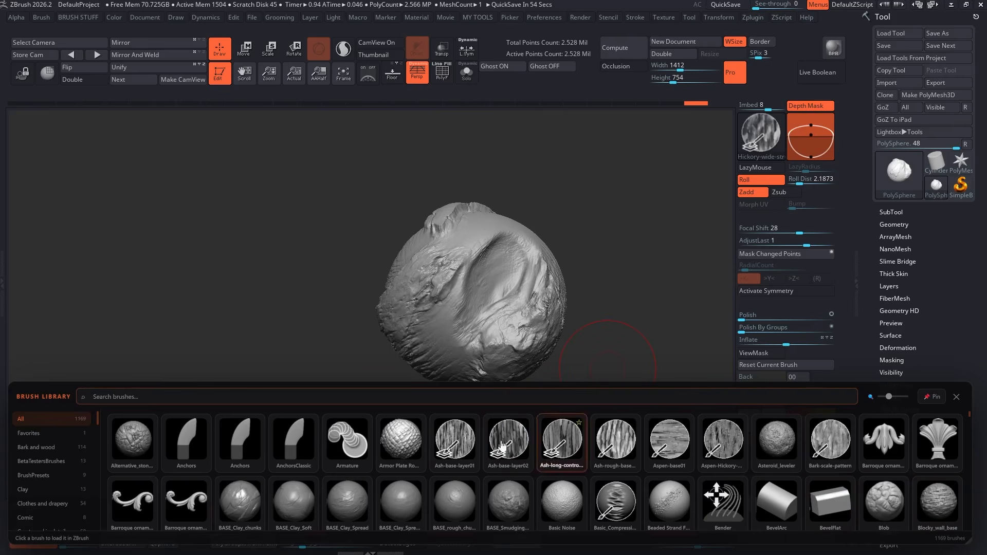
drag(350, 319, 458, 280)
drag(536, 311, 526, 250)
mouse_move(437, 286)
mouse_down()
mouse_move(502, 263)
mouse_move(479, 304)
mouse_up()
drag(368, 288, 453, 277)
mouse_move(487, 244)
mouse_down()
mouse_move(444, 325)
mouse_move(450, 221)
mouse_move(333, 212)
mouse_move(424, 257)
mouse_move(437, 286)
mouse_up()
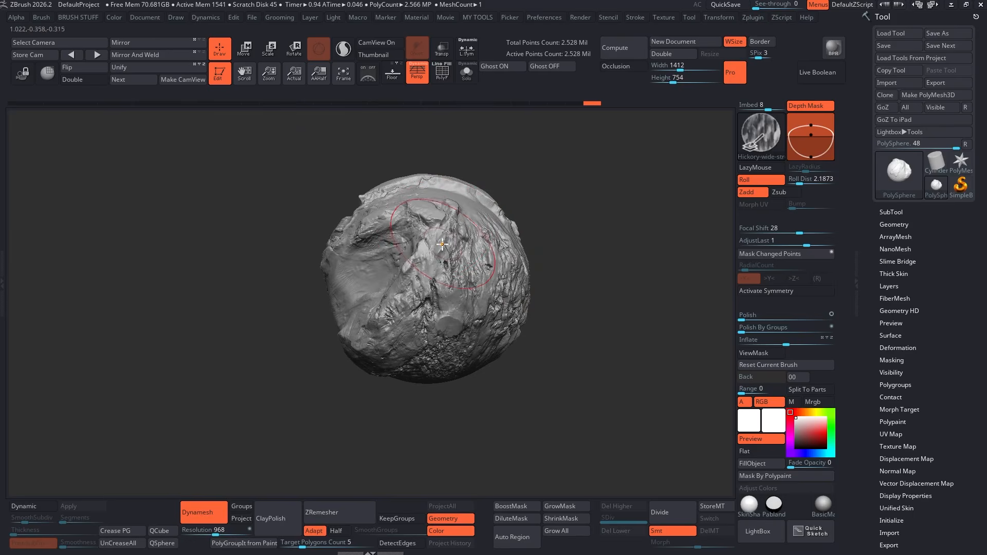
Search the brush library for "scale" and load the second Gator Scale brush from the matches.
key(b)
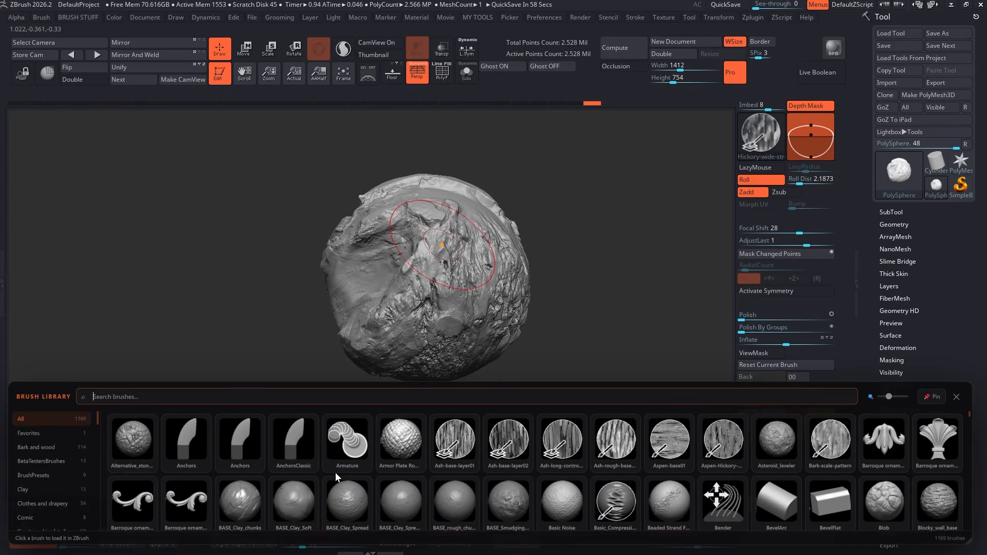
text(scale)
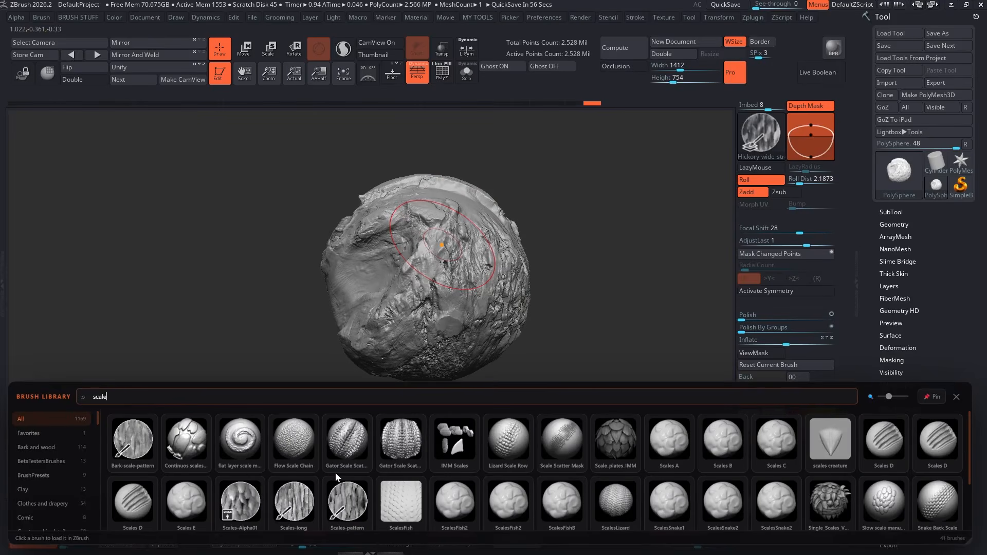
click(408, 434)
Sculpt several overlapping rows of gator scales across the sphere's surface.
drag(692, 160, 580, 230)
mouse_move(526, 200)
mouse_down()
mouse_move(415, 327)
mouse_move(354, 366)
mouse_up()
drag(457, 186, 327, 306)
drag(538, 278, 449, 403)
drag(582, 215, 607, 283)
alt+right_drag(608, 284, 468, 284)
key(b)
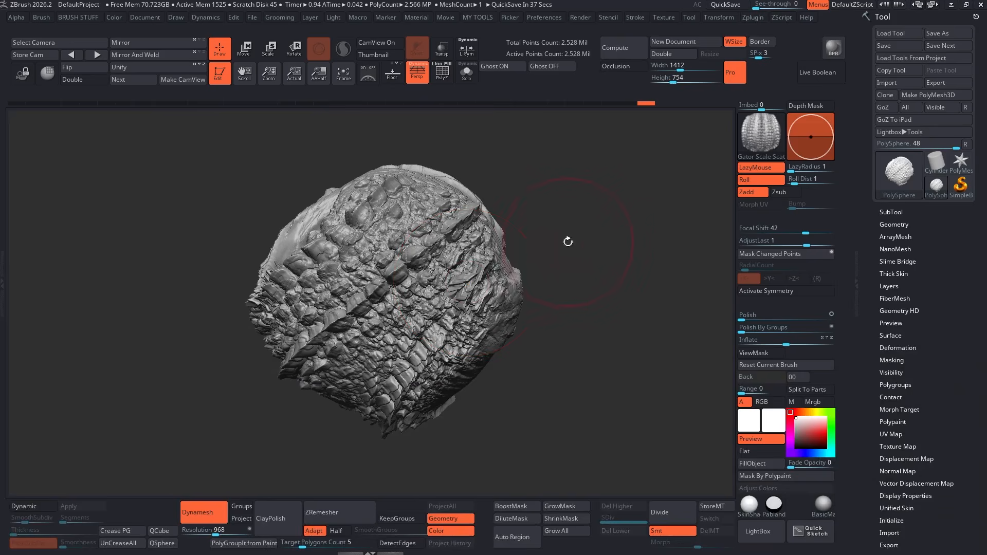
key(1)
key(2)
key(1)
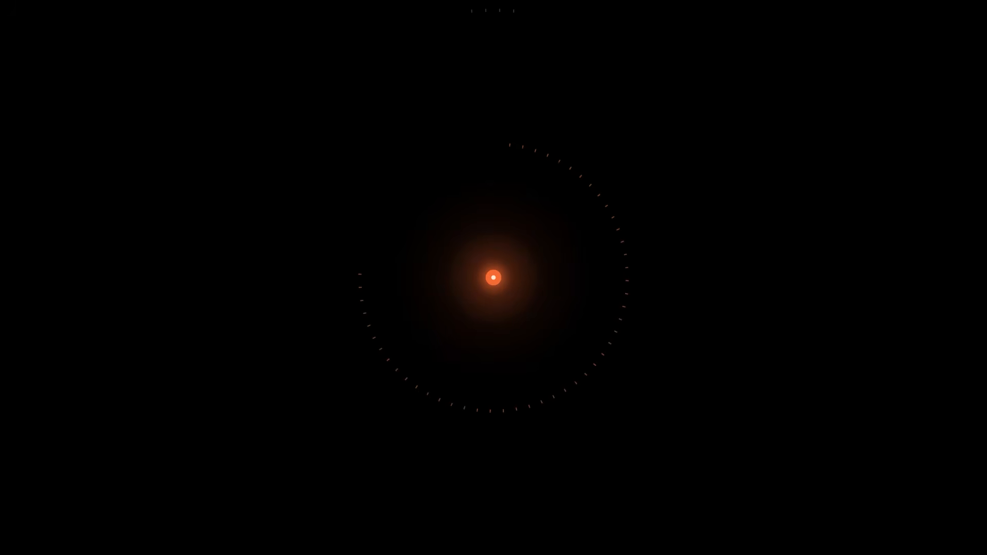